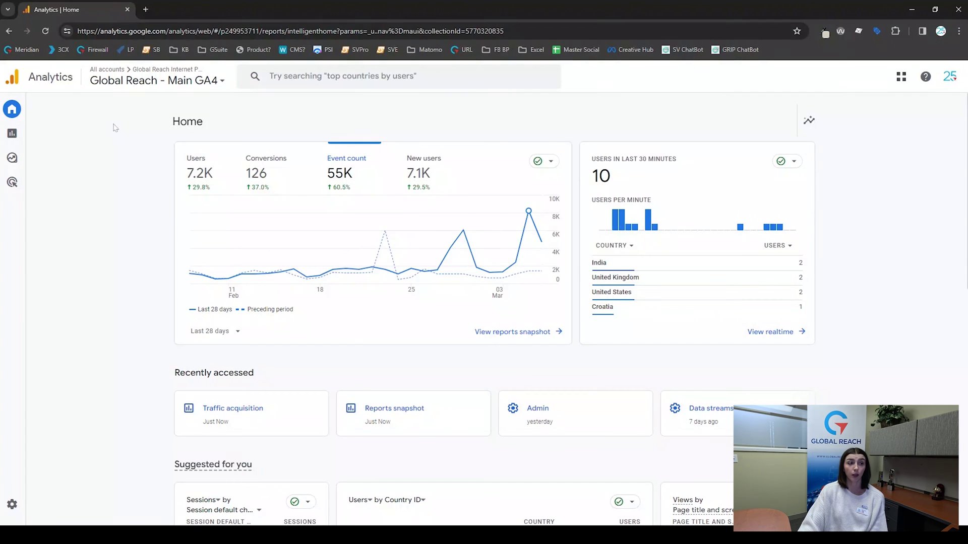
Open the Traffic acquisition report under Reports > Life cycle > Acquisition
{"action": "mouse_move", "coordinate": [22, 139]}
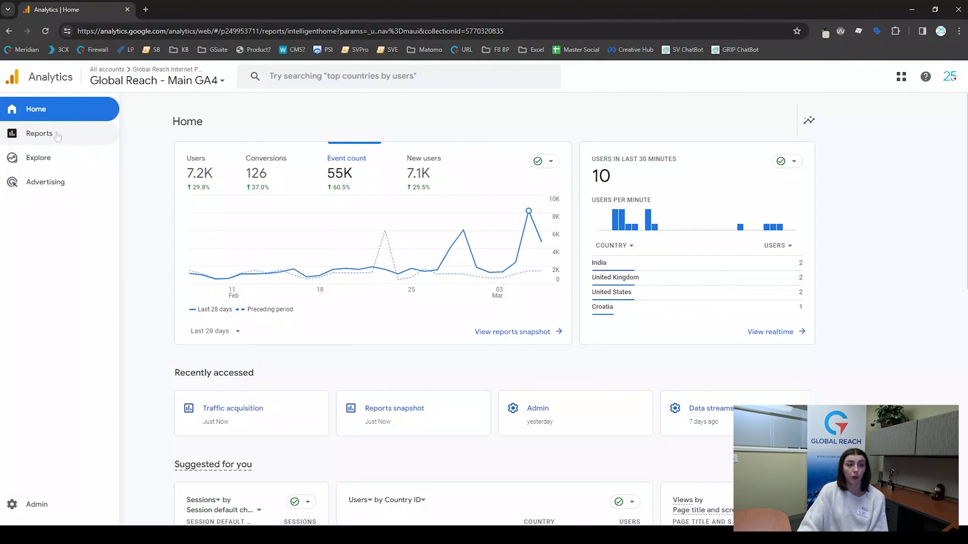
{"action": "left_click", "coordinate": [74, 143]}
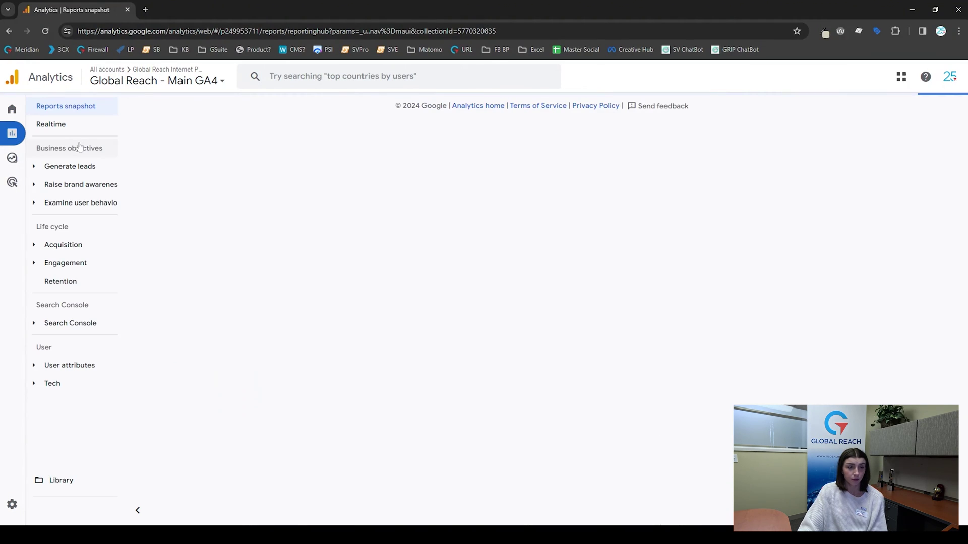
{"action": "left_click_drag", "start_coordinate": [174, 141], "coordinate": [288, 142]}
{"action": "left_click", "coordinate": [352, 156]}
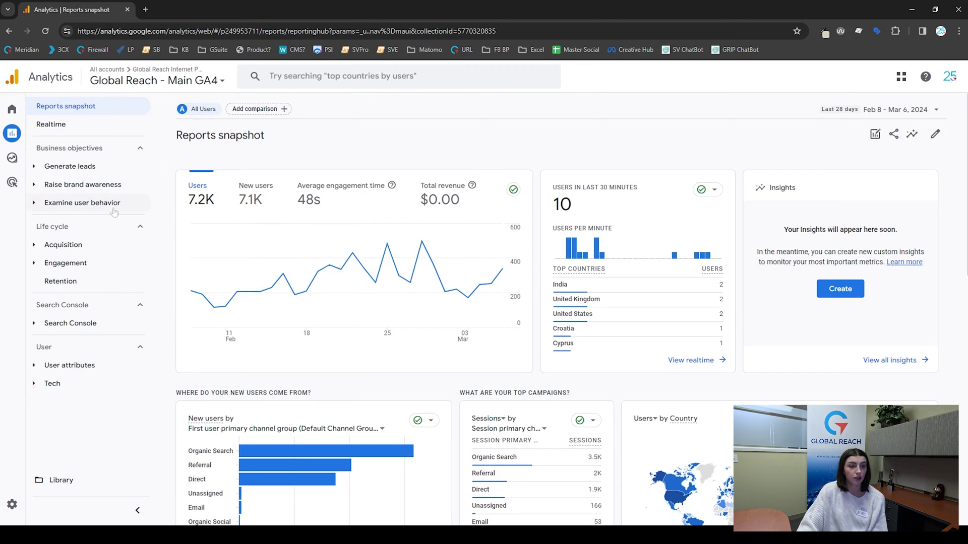
{"action": "left_click", "coordinate": [70, 246]}
{"action": "left_click", "coordinate": [96, 300]}
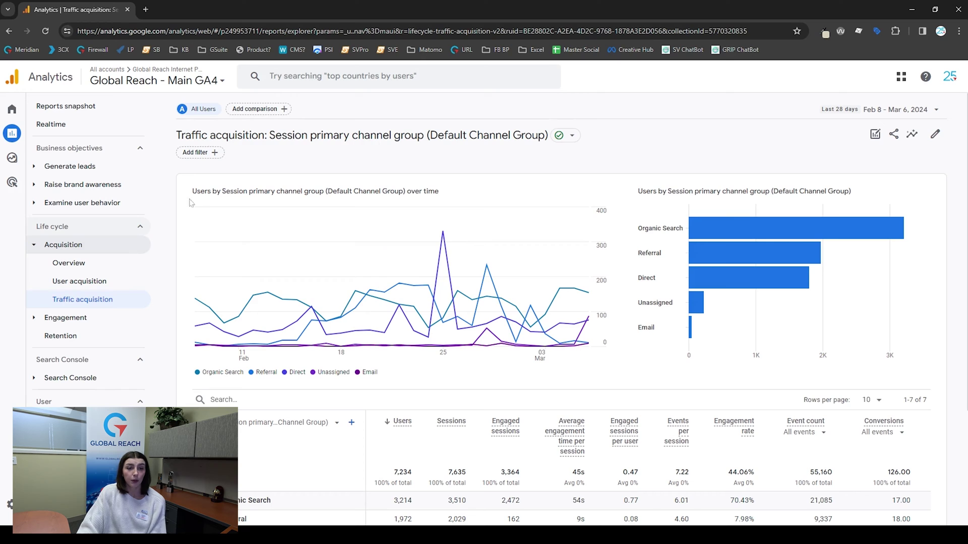
Apply a comparison where Session source / medium exactly matches (direct) / (none)
{"action": "left_click", "coordinate": [247, 110]}
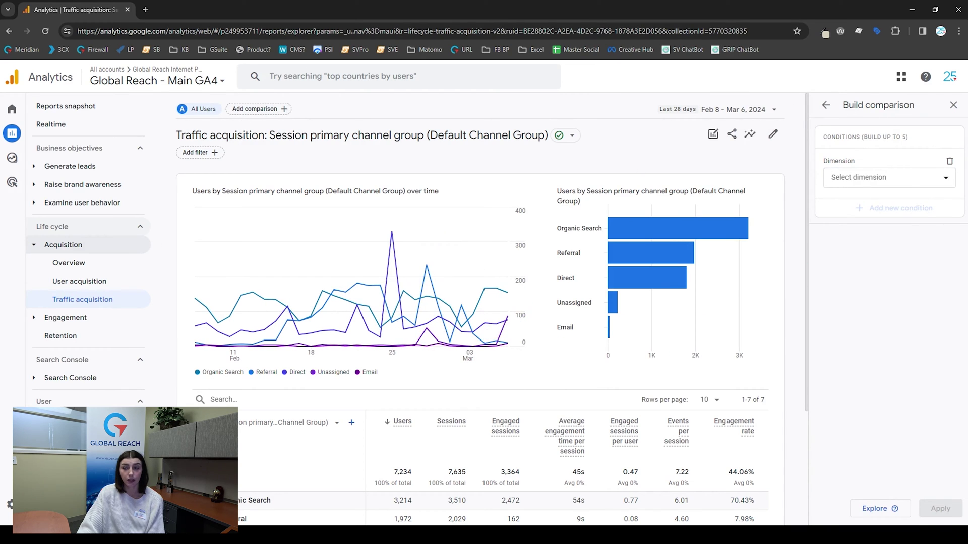
{"action": "left_click", "coordinate": [887, 177]}
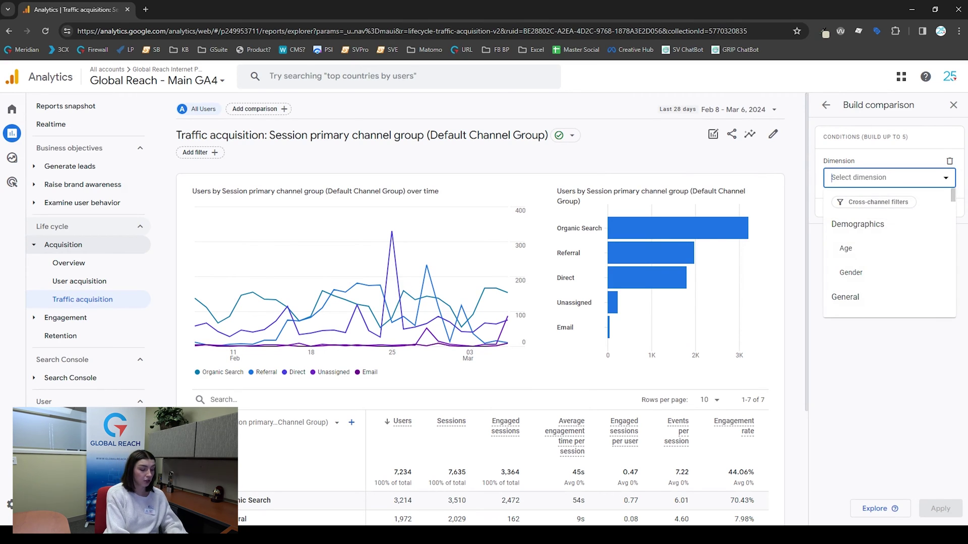
{"action": "type", "text": "session source"}
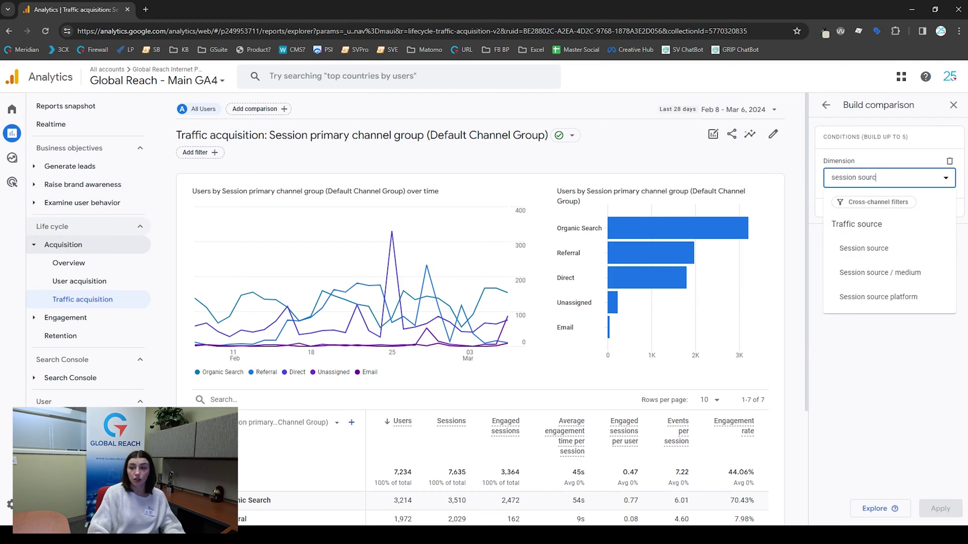
{"action": "left_click", "coordinate": [857, 272]}
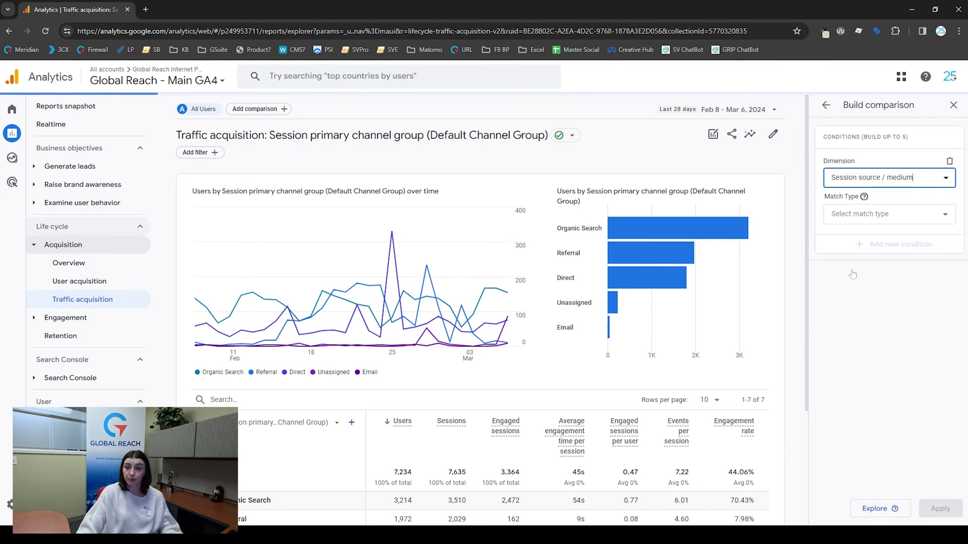
{"action": "left_click", "coordinate": [850, 223]}
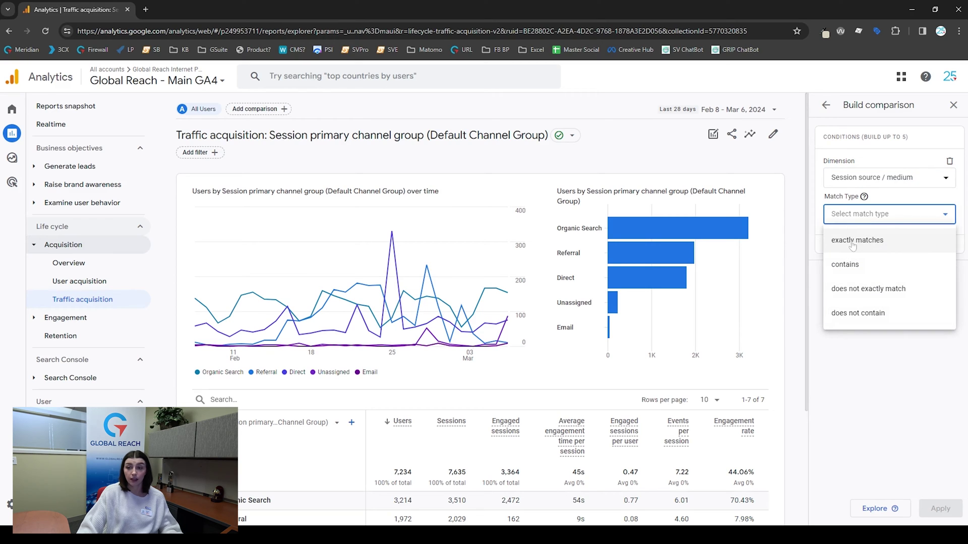
{"action": "left_click", "coordinate": [857, 240]}
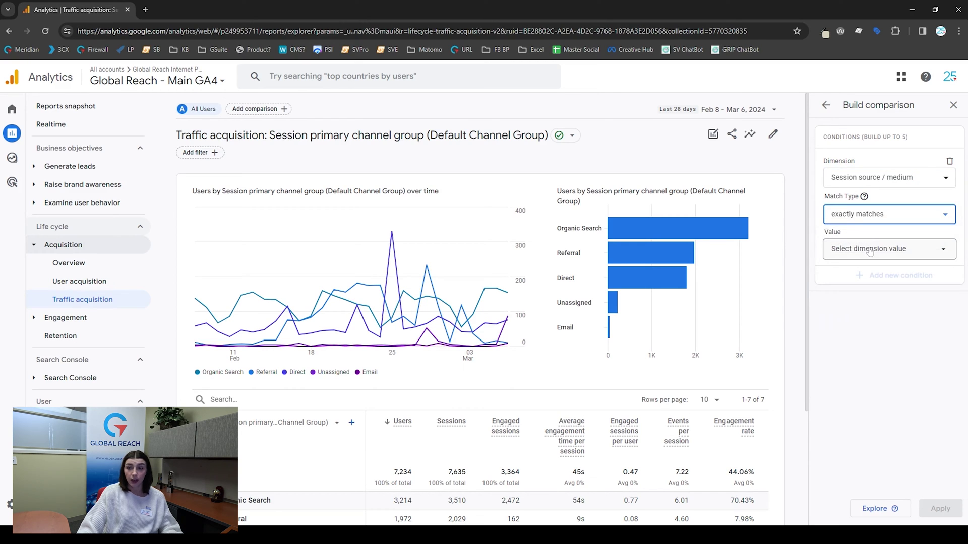
{"action": "left_click", "coordinate": [871, 249]}
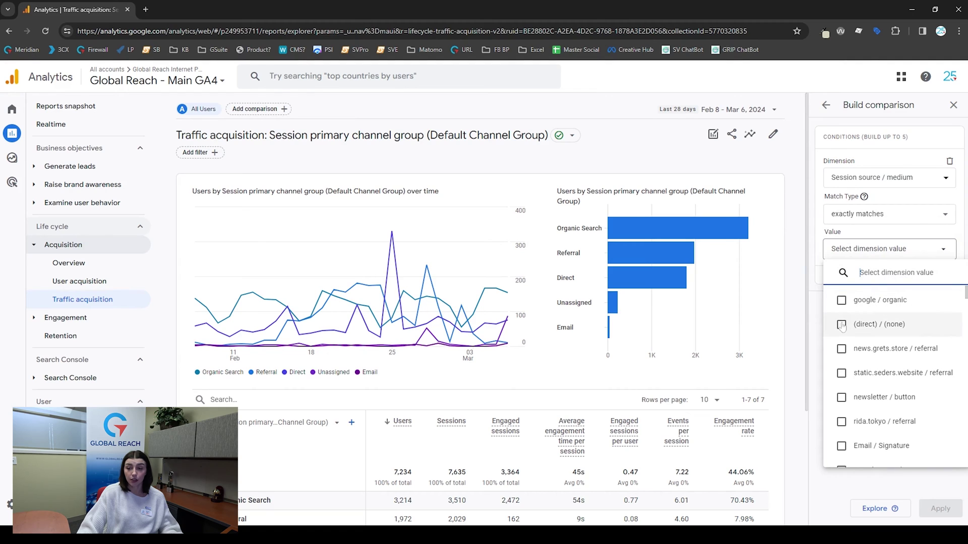
{"action": "left_click", "coordinate": [842, 325]}
{"action": "left_click", "coordinate": [814, 357]}
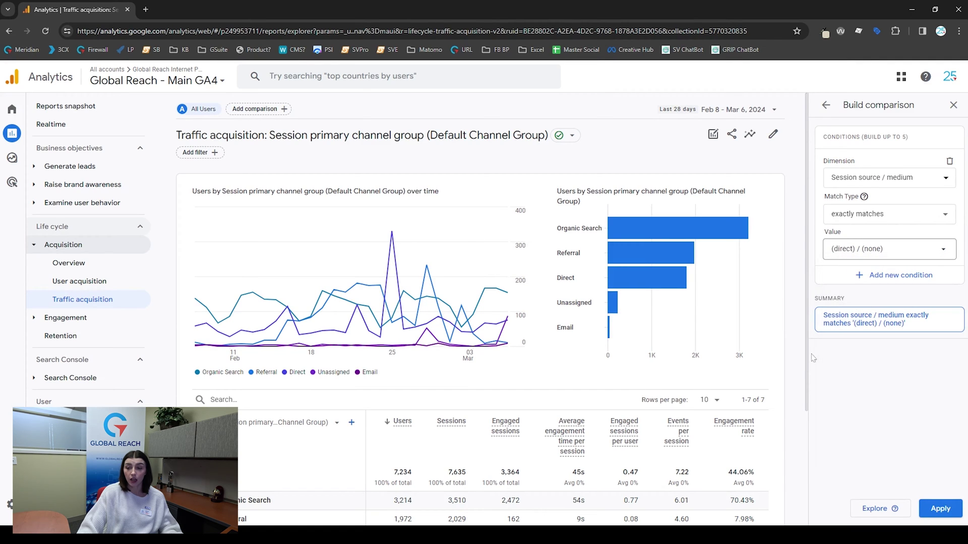
{"action": "left_click", "coordinate": [933, 510]}
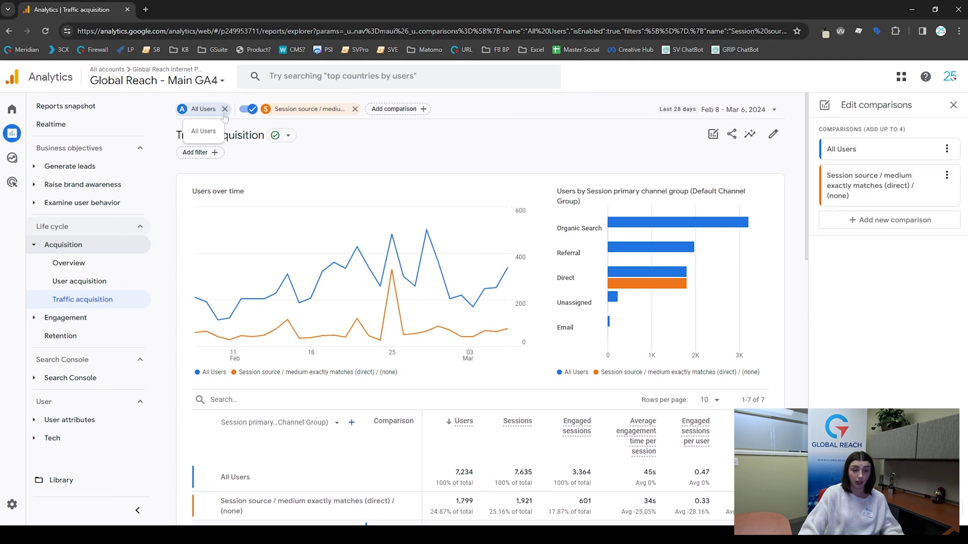
Remove the All Users comparison, leaving only the (direct) / (none) comparison
{"action": "scroll", "coordinate": [352, 328], "scroll_direction": "down", "scroll_amount": 4}
{"action": "scroll", "coordinate": [352, 329], "scroll_direction": "up", "scroll_amount": 4}
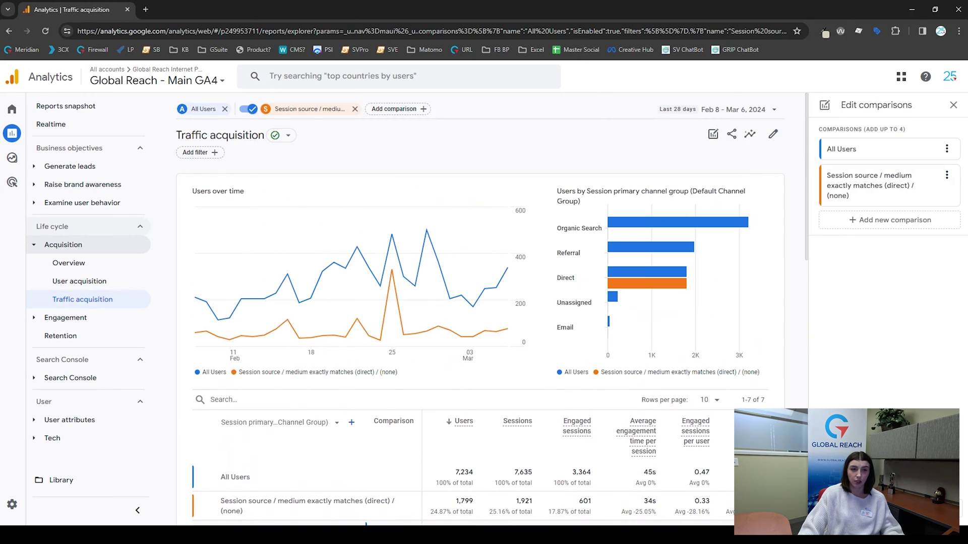
{"action": "left_click", "coordinate": [224, 109]}
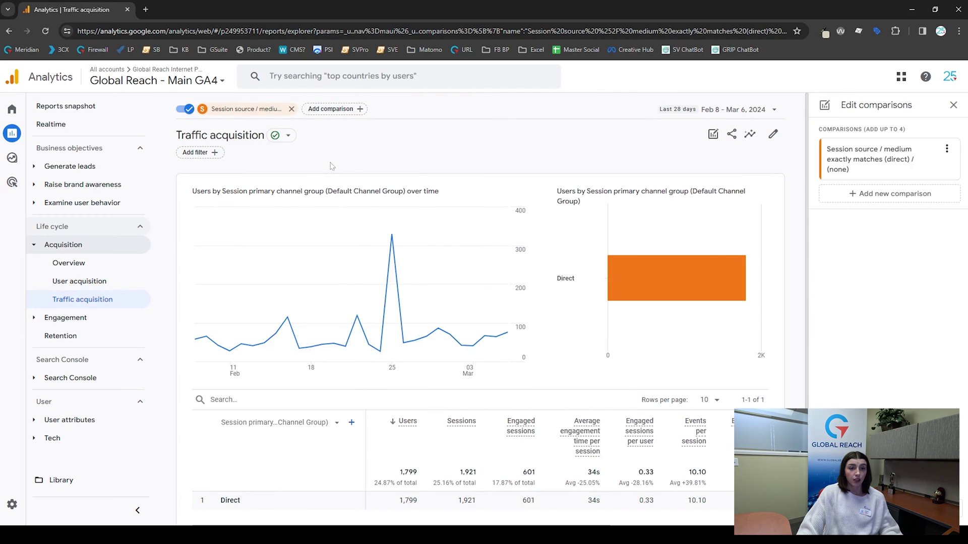
{"action": "scroll", "coordinate": [332, 167], "scroll_direction": "down", "scroll_amount": 1}
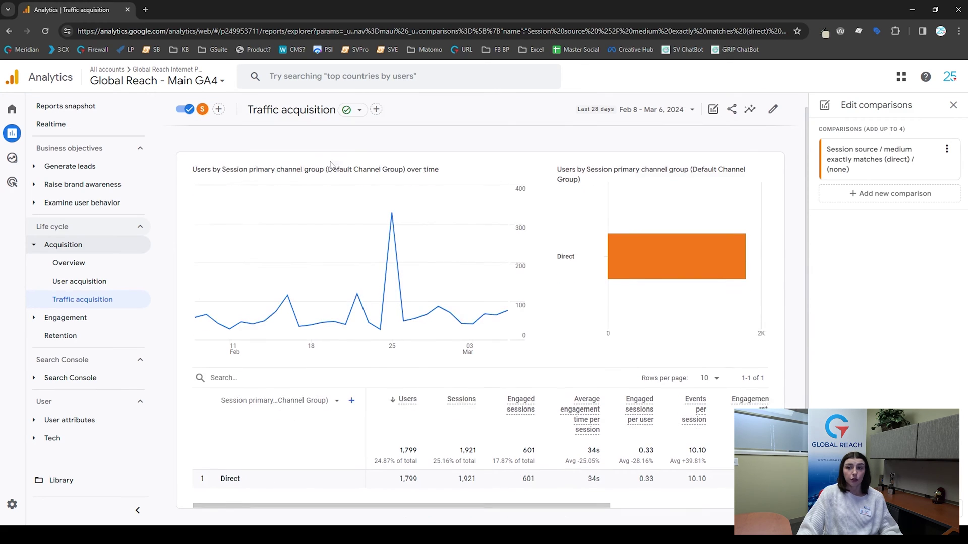
{"action": "left_click", "coordinate": [951, 106]}
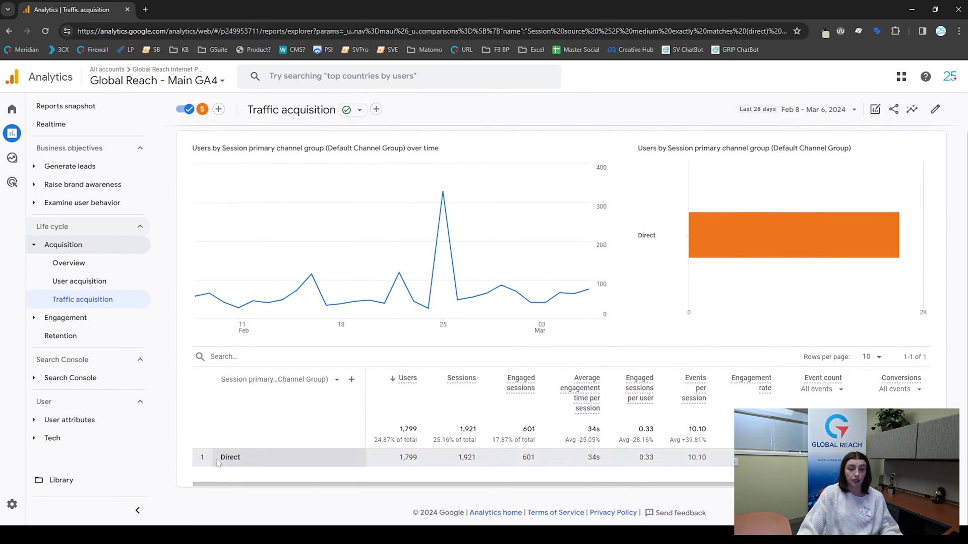
Switch the table's primary dimension to Session source / medium and sort by it
{"action": "left_click", "coordinate": [264, 463]}
{"action": "left_click", "coordinate": [337, 384]}
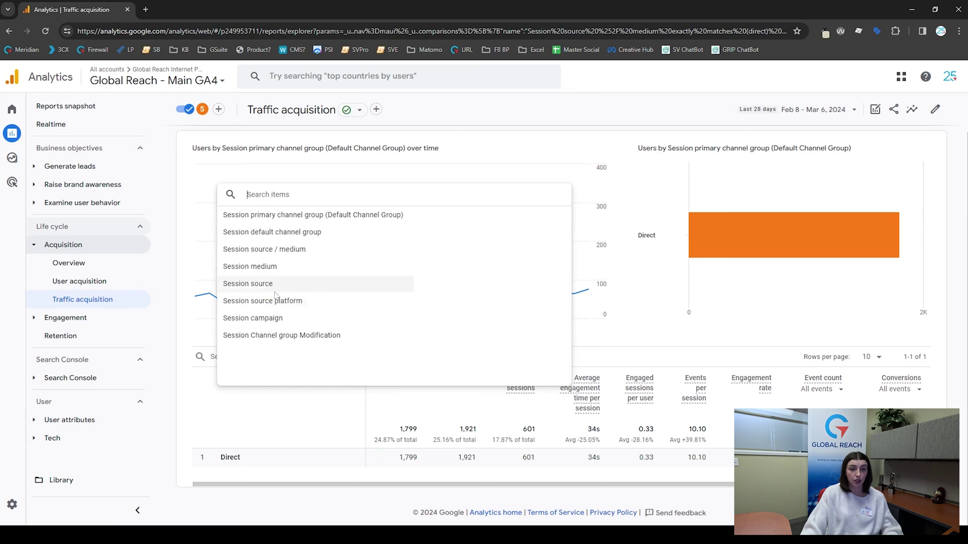
{"action": "left_click", "coordinate": [288, 250]}
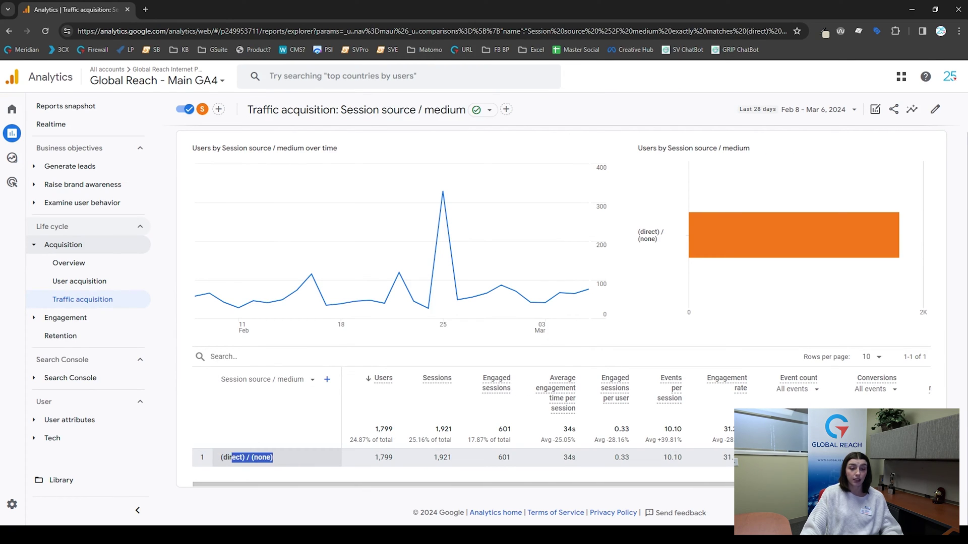
{"action": "left_click", "coordinate": [323, 400]}
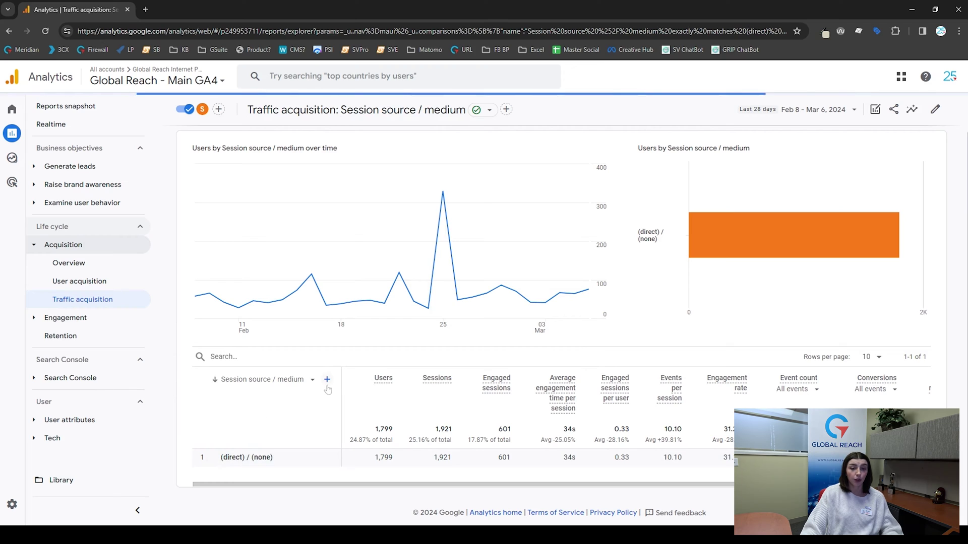
{"action": "left_click", "coordinate": [328, 384]}
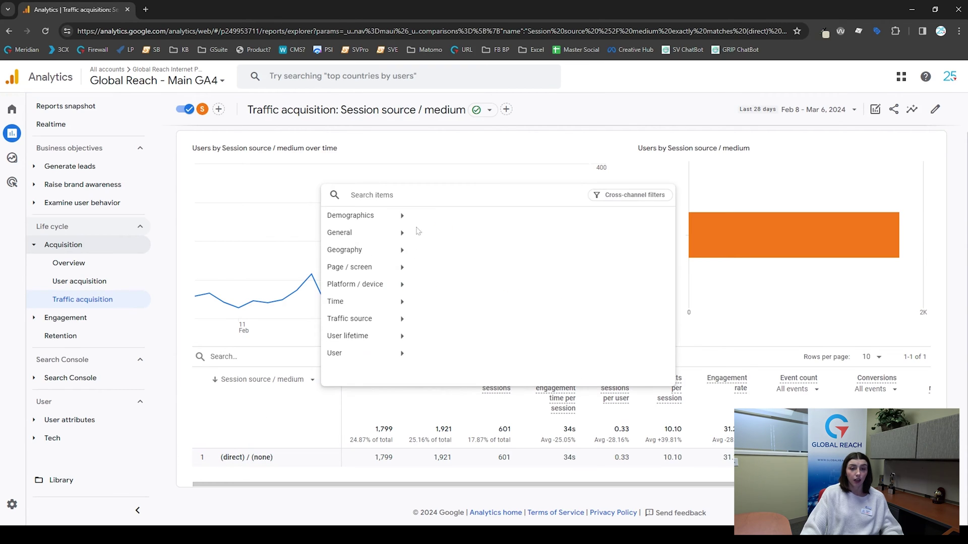
Add Landing page + query string as a secondary dimension column
{"action": "type", "text": "landing"}
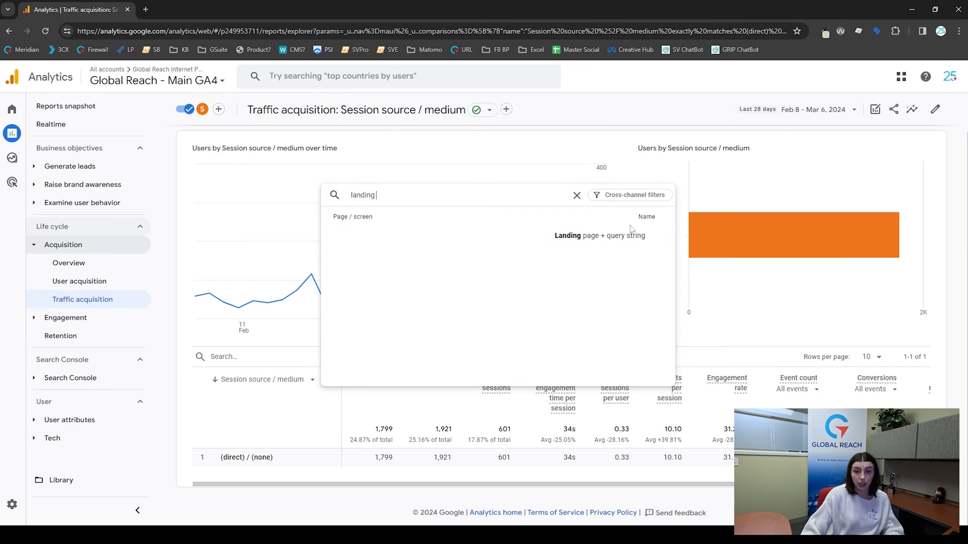
{"action": "left_click", "coordinate": [630, 235]}
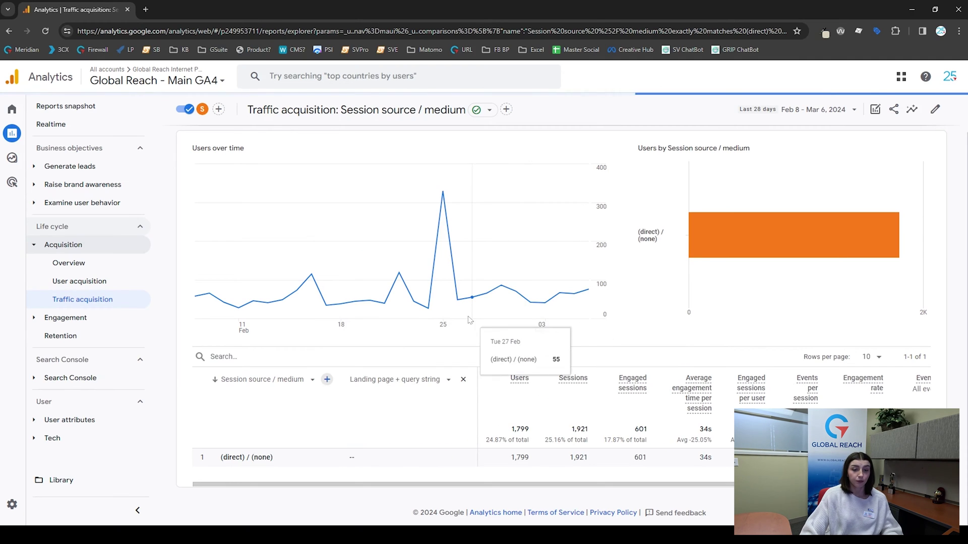
{"action": "scroll", "coordinate": [484, 338], "scroll_direction": "down", "scroll_amount": 2}
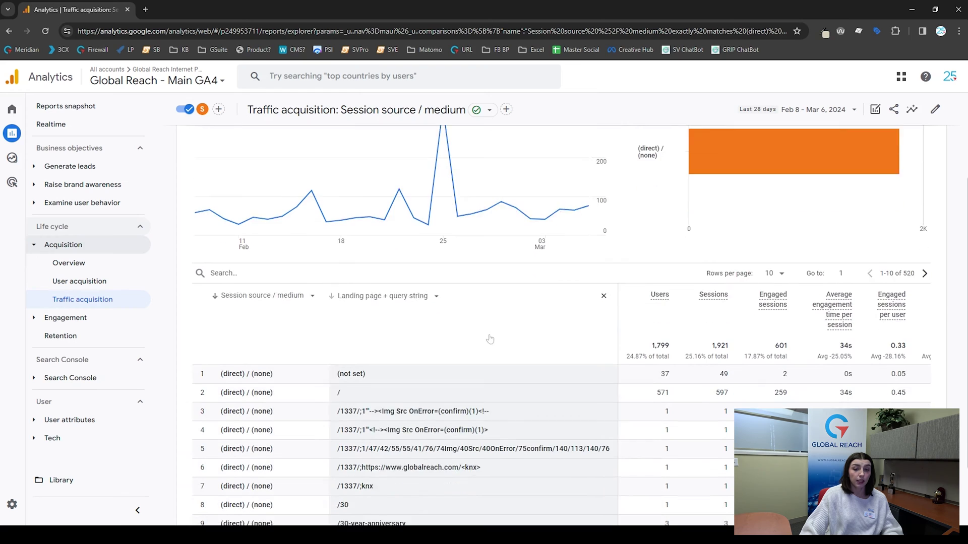
{"action": "scroll", "coordinate": [492, 337], "scroll_direction": "down", "scroll_amount": 2}
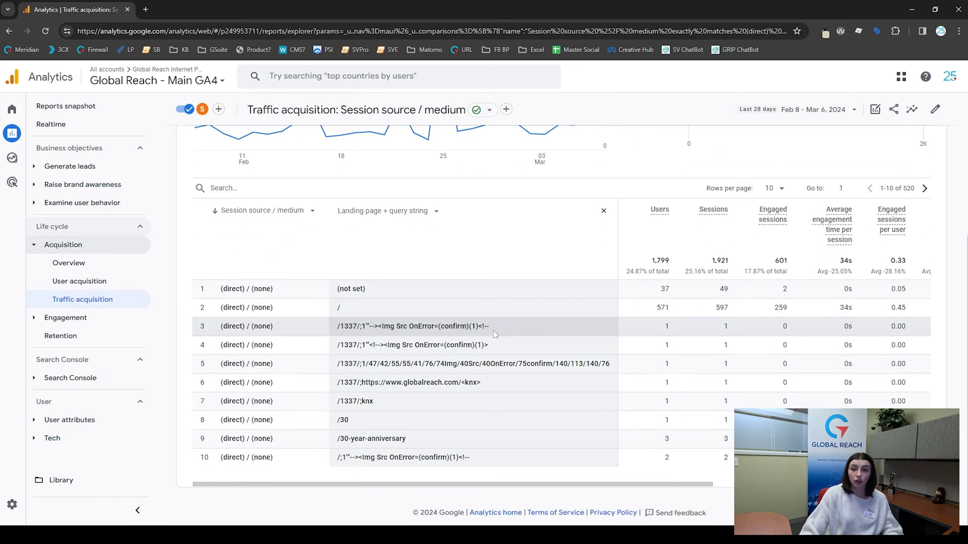
Set the table to show 100 rows per page
{"action": "left_click", "coordinate": [774, 188]}
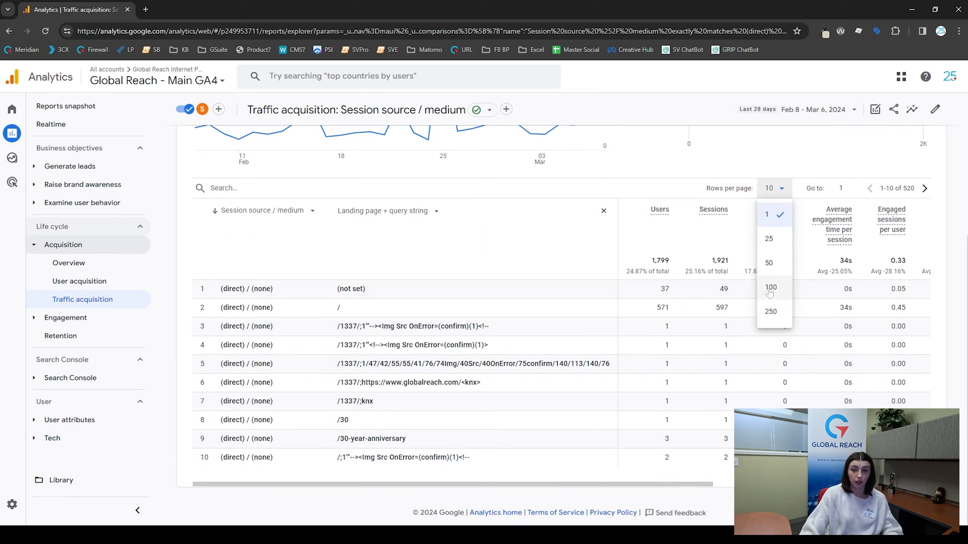
{"action": "left_click", "coordinate": [769, 298]}
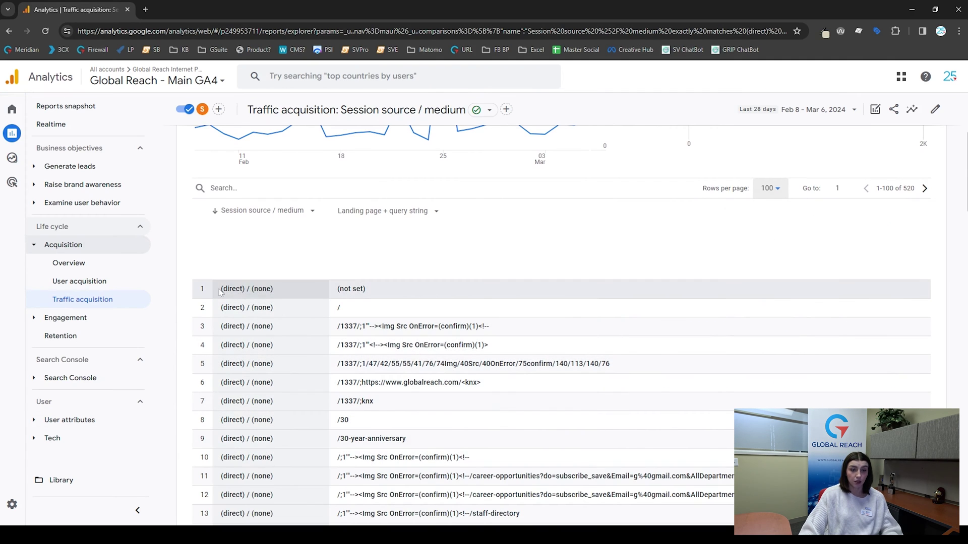
{"action": "scroll", "coordinate": [318, 292], "scroll_direction": "down", "scroll_amount": 5}
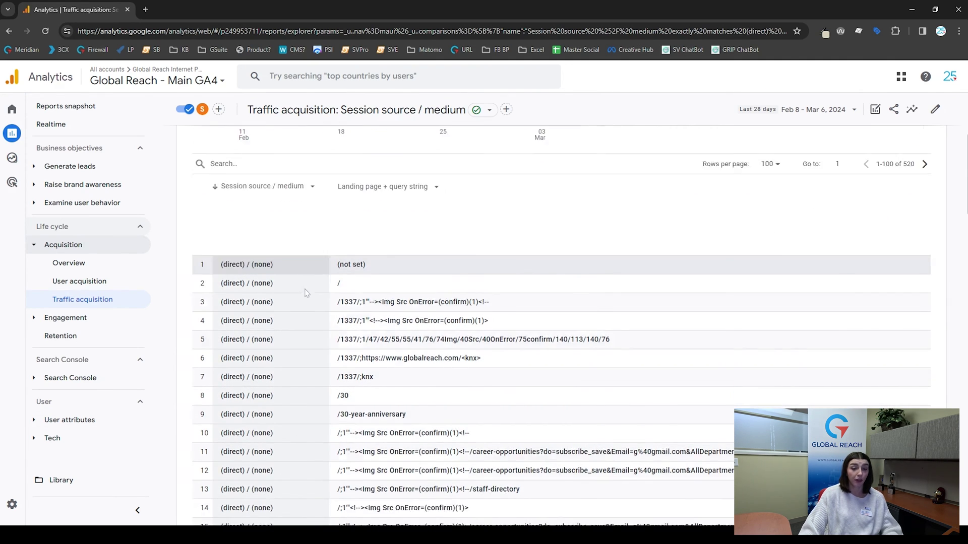
{"action": "scroll", "coordinate": [306, 293], "scroll_direction": "down", "scroll_amount": 4}
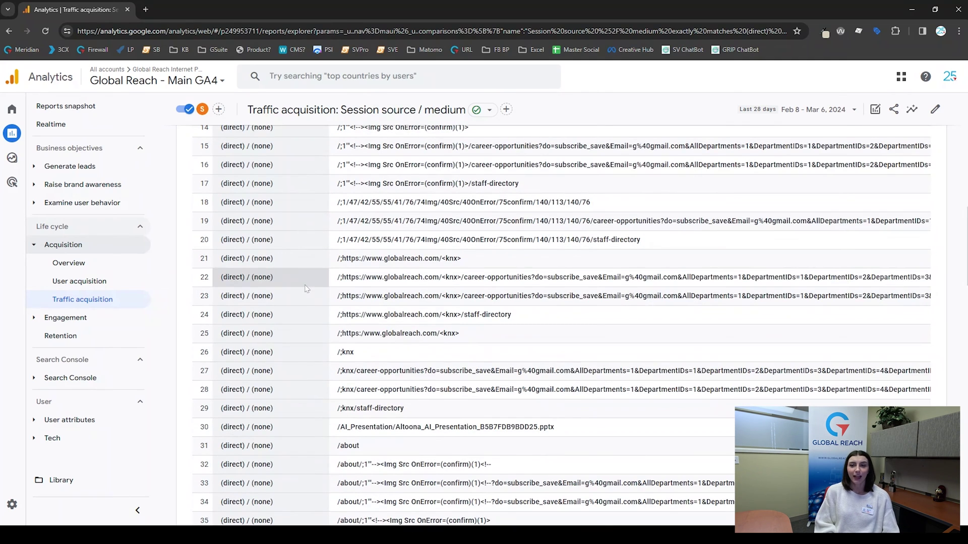
{"action": "scroll", "coordinate": [306, 286], "scroll_direction": "up", "scroll_amount": 12}
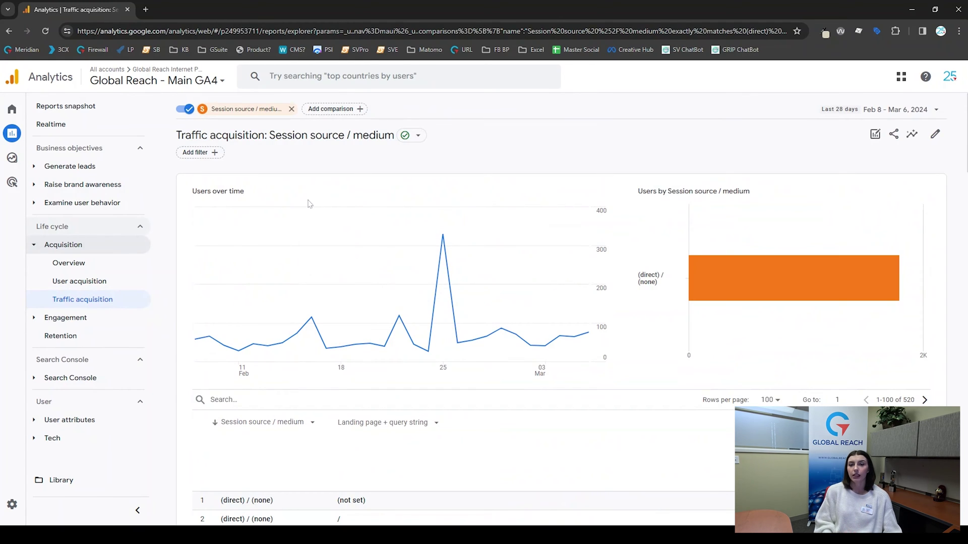
{"action": "scroll", "coordinate": [311, 207], "scroll_direction": "down", "scroll_amount": 7}
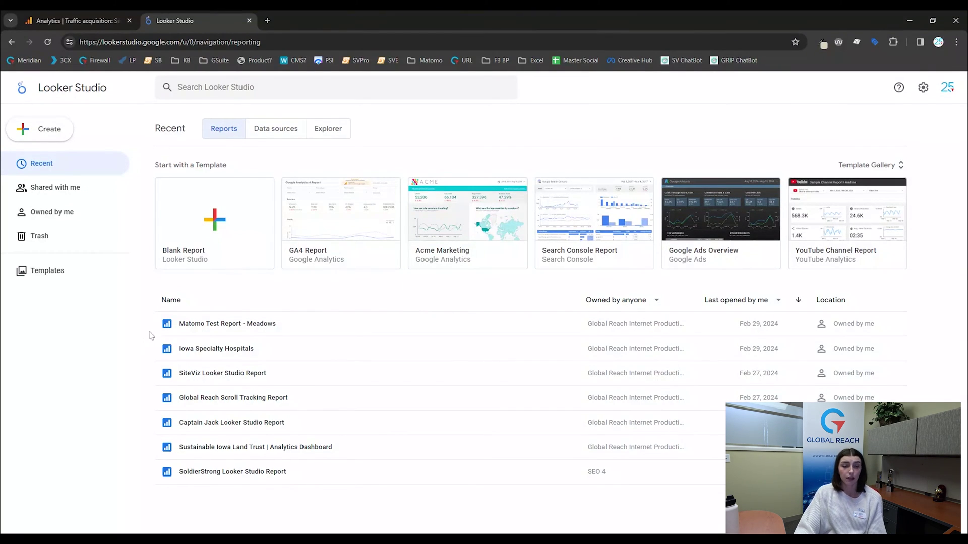
Open the Global Reach Scroll Tracking Report from the Looker Studio home list
{"action": "left_click", "coordinate": [233, 399]}
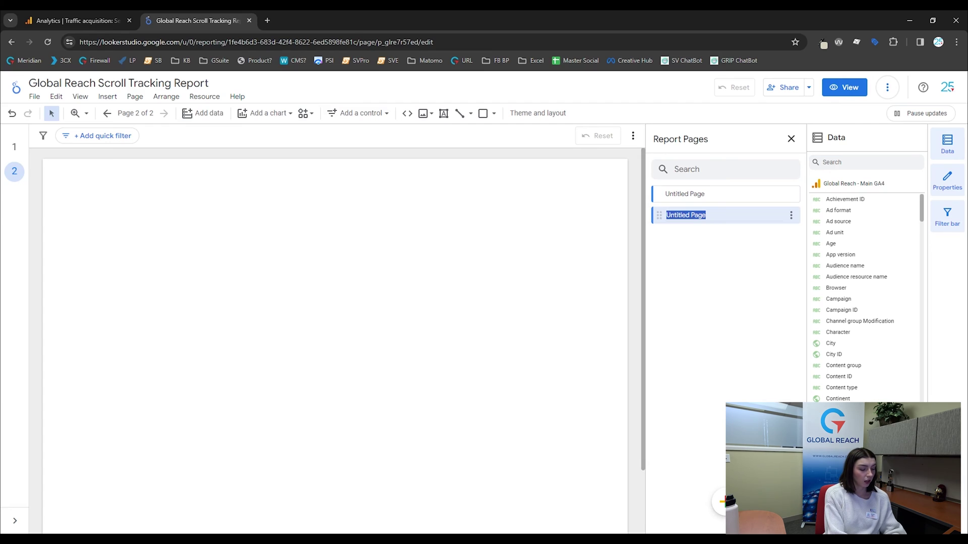
Rename the second page to '(direct) /(none) Traffic Report'
{"action": "type", "text": "(direct) /(none) Traffic Report"}
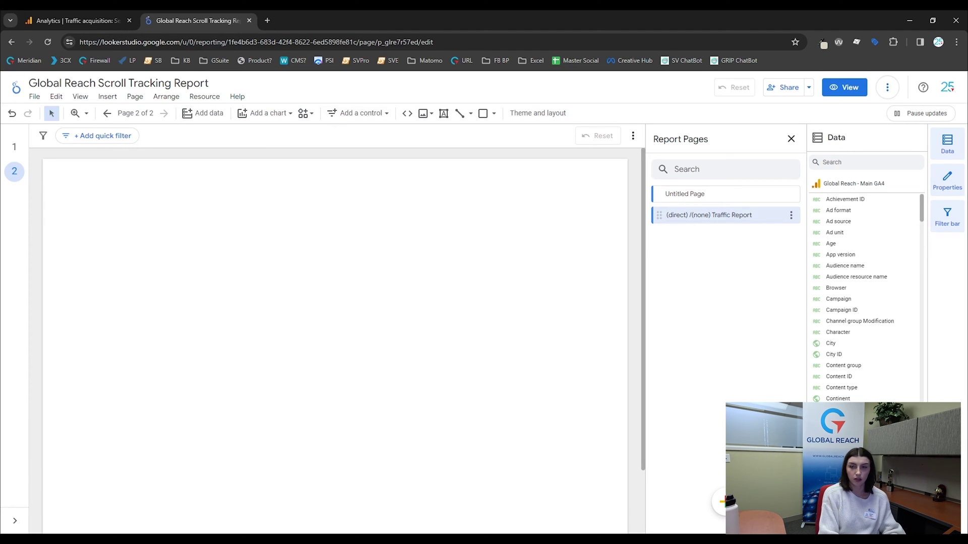
{"action": "left_click", "coordinate": [263, 257]}
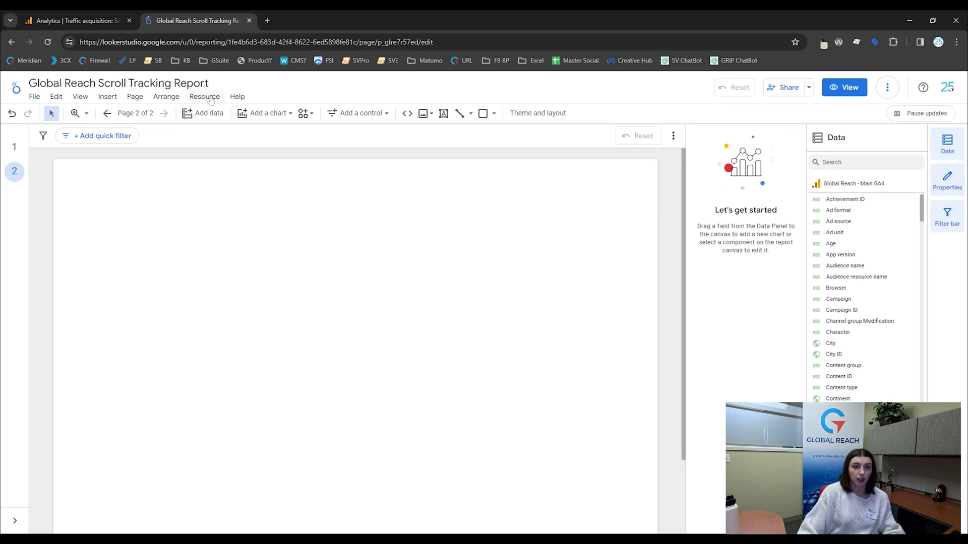
{"action": "left_click", "coordinate": [243, 113]}
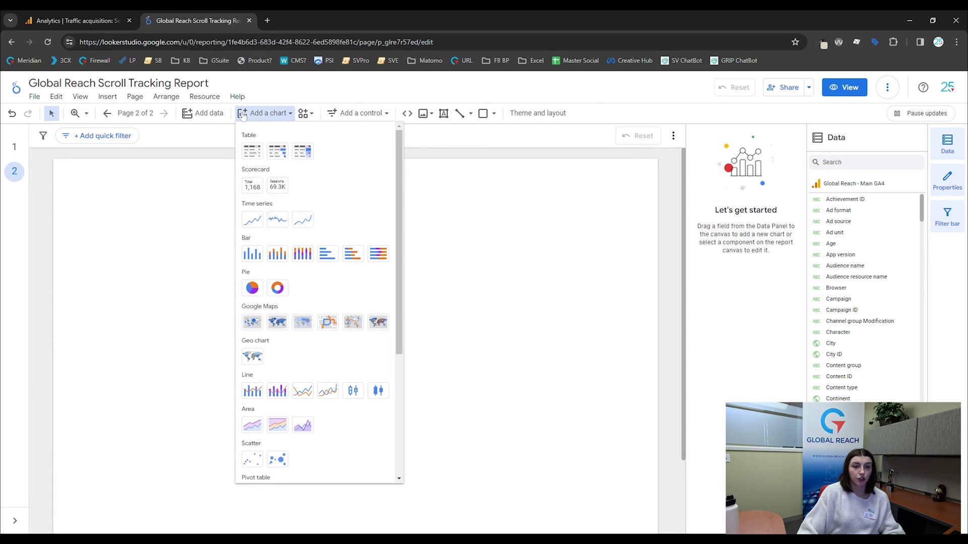
Place a table on the blank page, keeping the existing Global Reach - Main GA4 data source
{"action": "left_click", "coordinate": [252, 157]}
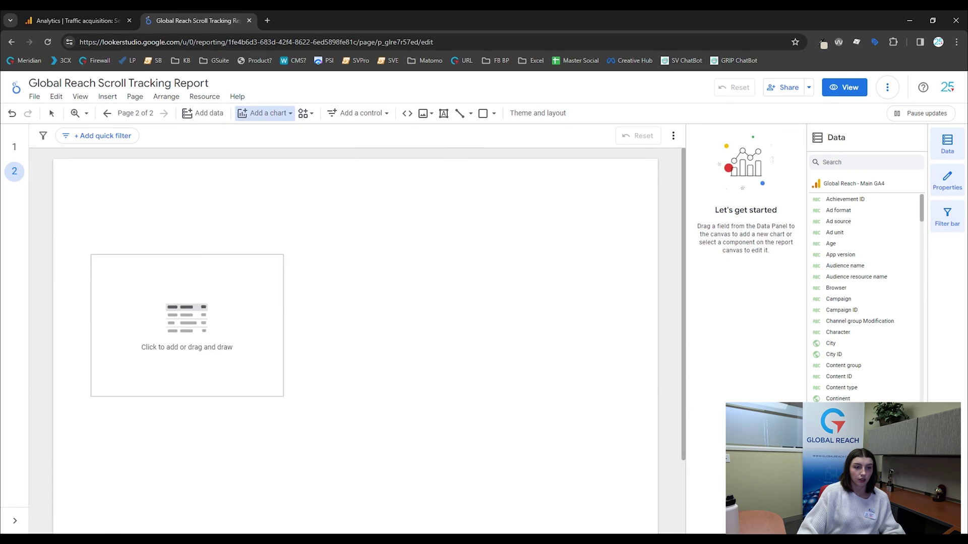
{"action": "left_click", "coordinate": [76, 238]}
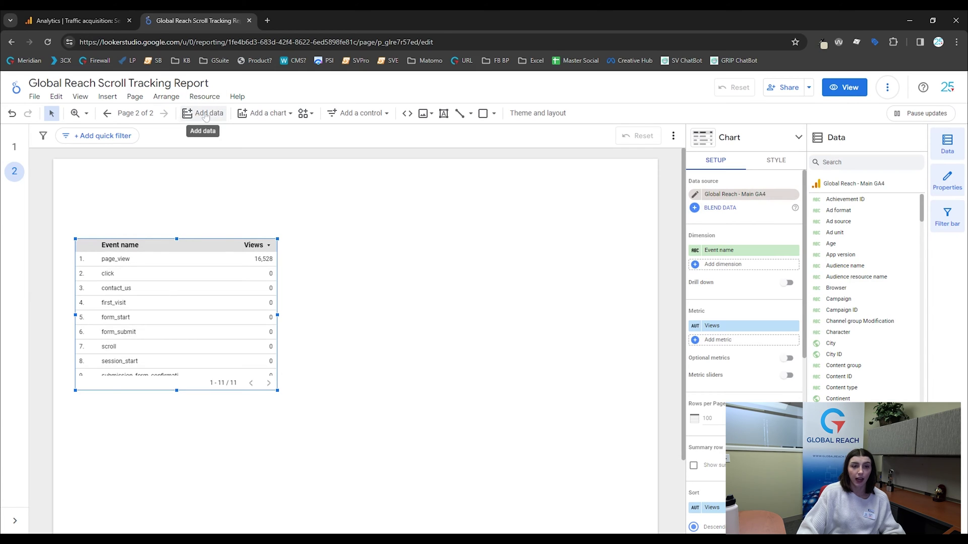
{"action": "left_click", "coordinate": [206, 114]}
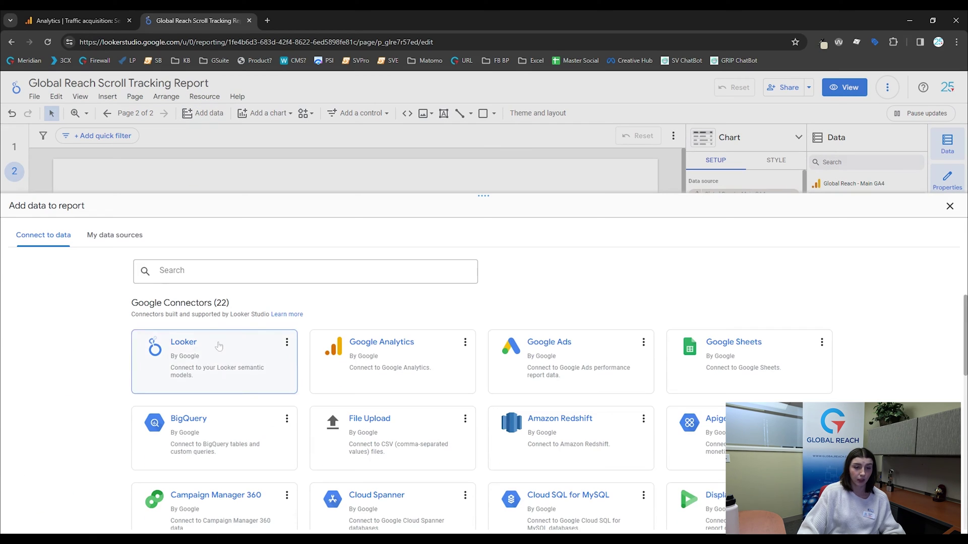
{"action": "scroll", "coordinate": [353, 348], "scroll_direction": "down", "scroll_amount": 1}
{"action": "scroll", "coordinate": [359, 341], "scroll_direction": "up", "scroll_amount": 1}
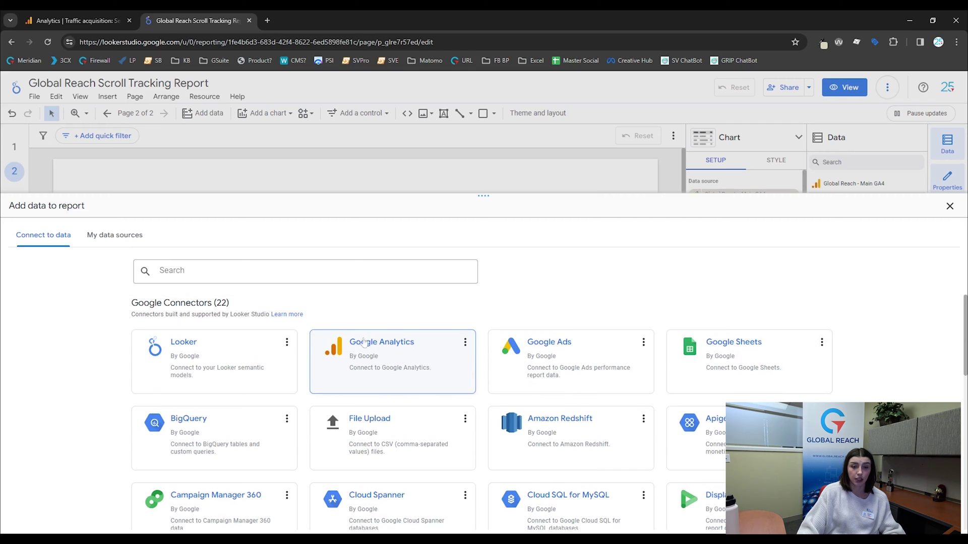
{"action": "left_click", "coordinate": [950, 207]}
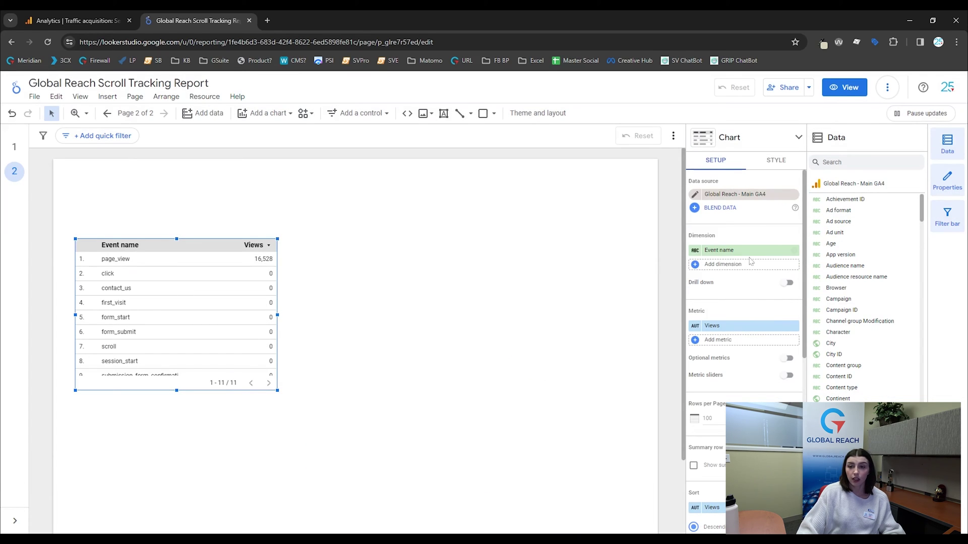
Replace the Event name dimension with Session source / medium and Landing page + query string
{"action": "left_click", "coordinate": [795, 251]}
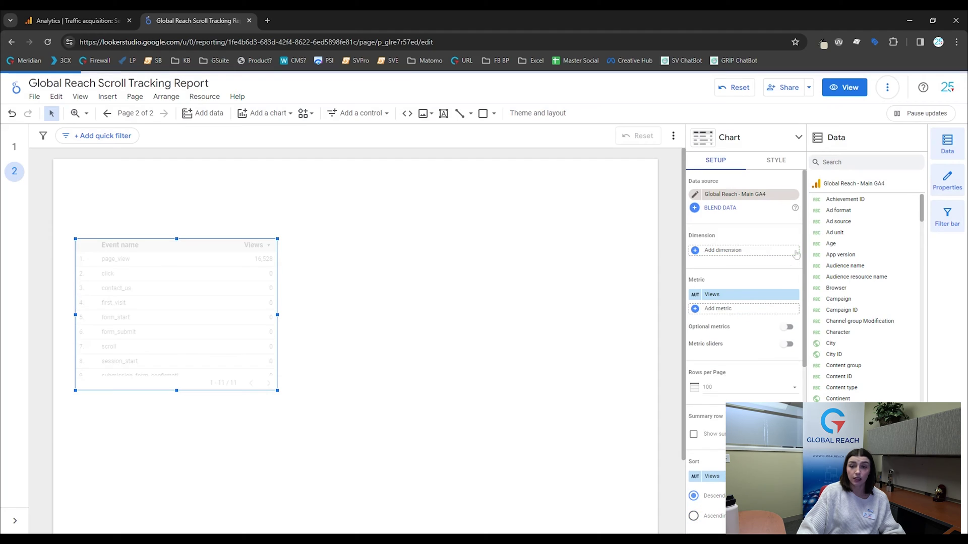
{"action": "left_click", "coordinate": [722, 251]}
{"action": "type", "text": "session source"}
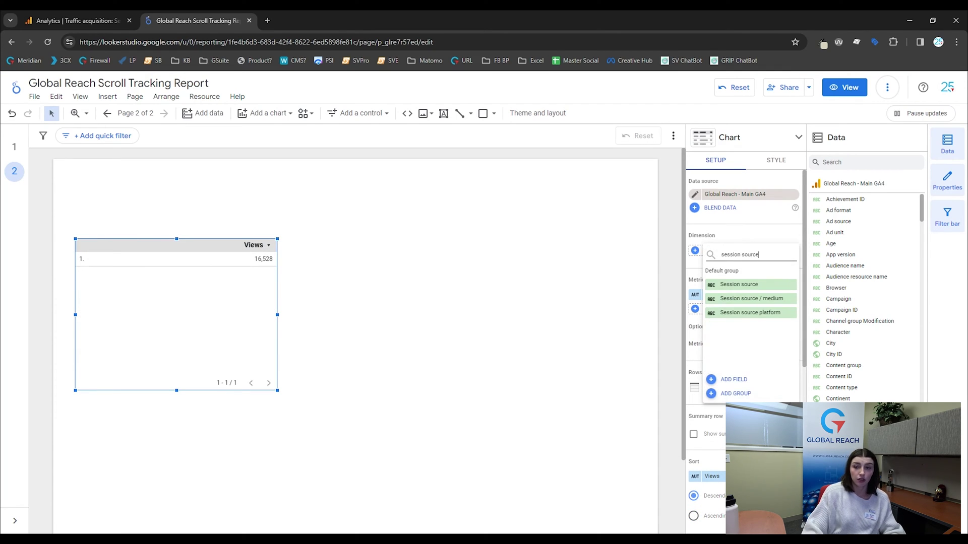
{"action": "left_click", "coordinate": [751, 299]}
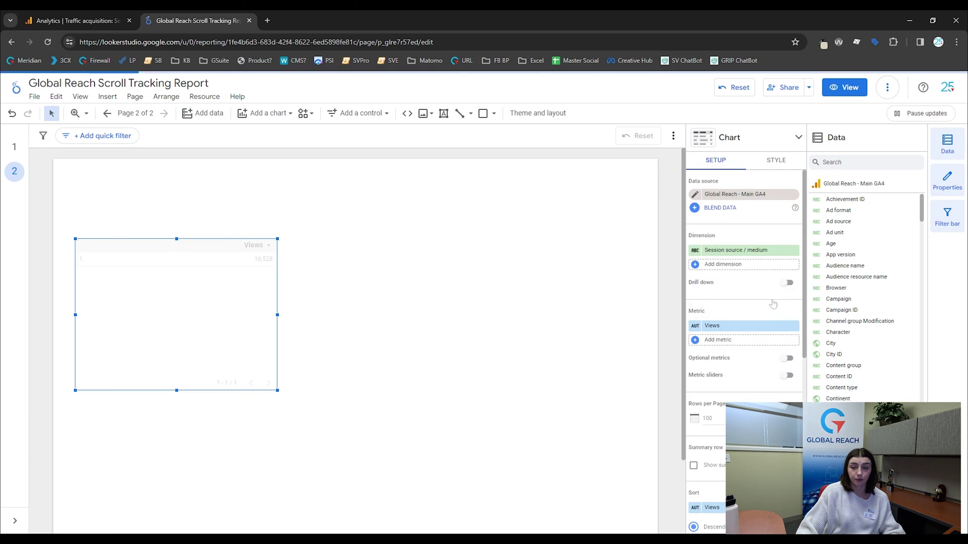
{"action": "left_click", "coordinate": [732, 265]}
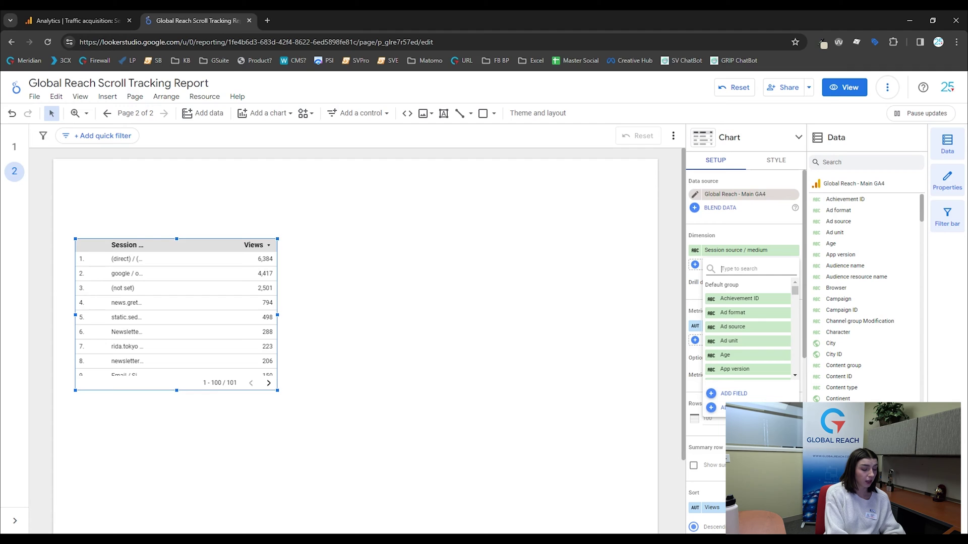
{"action": "type", "text": "landing"}
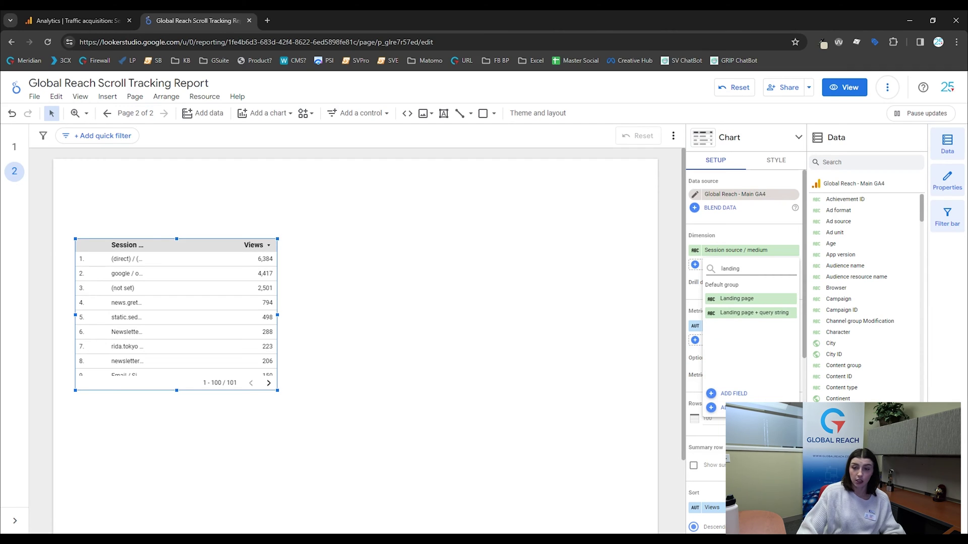
{"action": "left_click", "coordinate": [753, 312]}
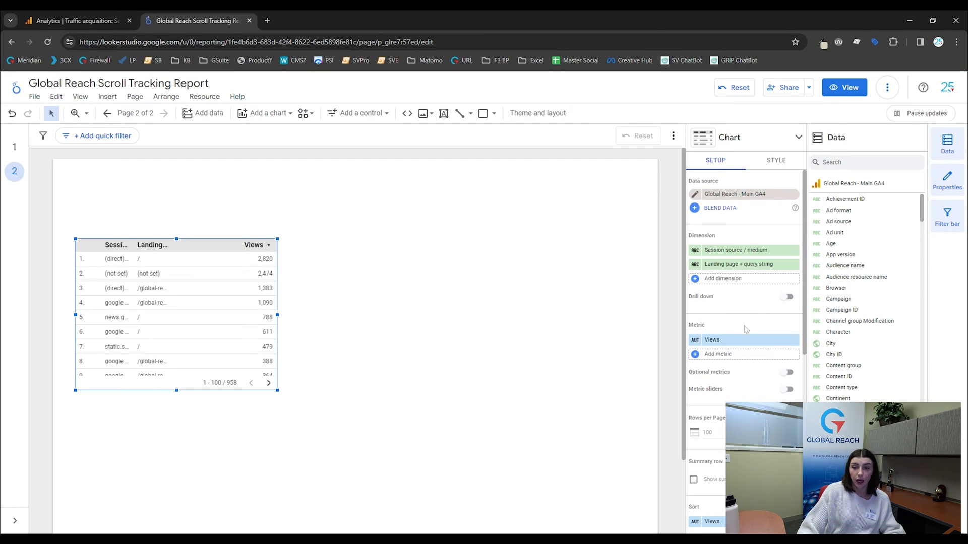
{"action": "scroll", "coordinate": [745, 329], "scroll_direction": "down", "scroll_amount": 1}
{"action": "left_click", "coordinate": [779, 290]}
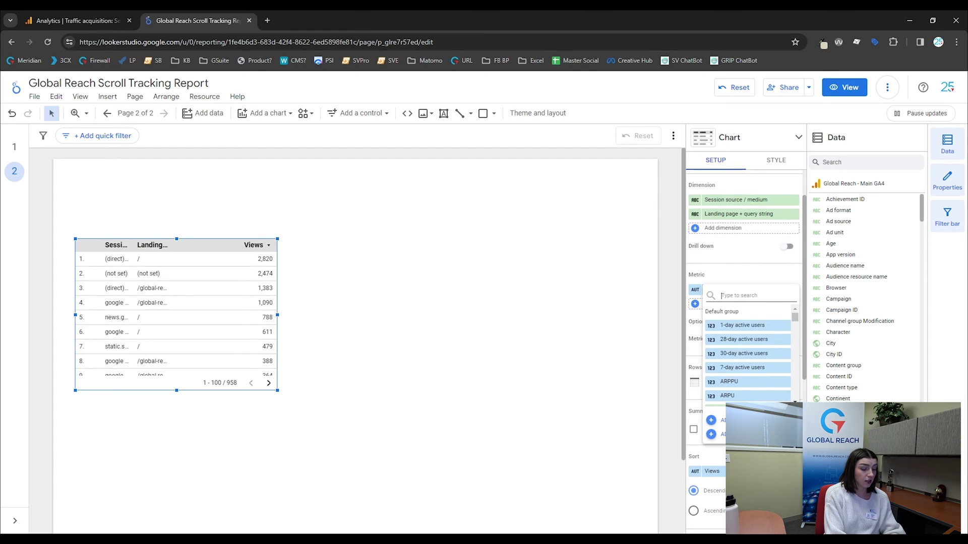
Swap the Views metric for Total users and add New users
{"action": "type", "text": "total users"}
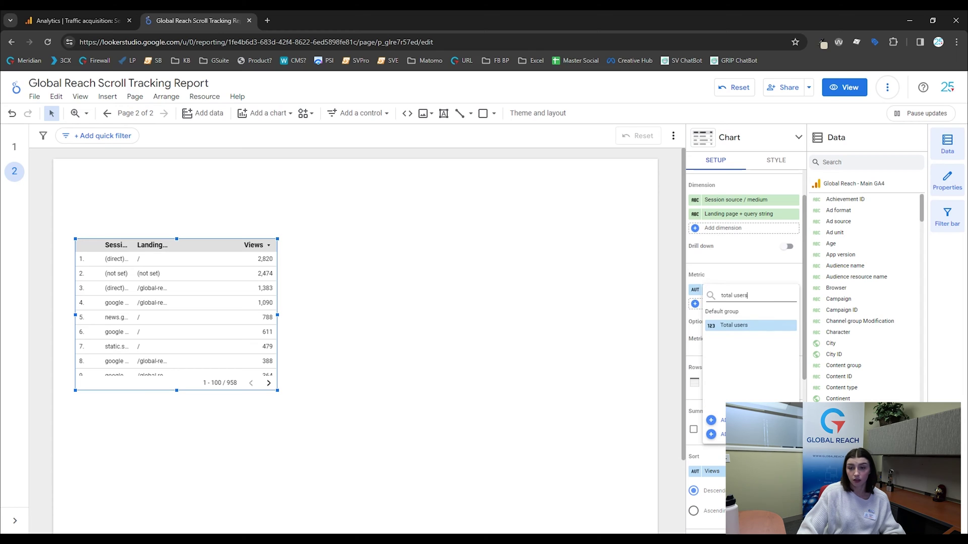
{"action": "left_click", "coordinate": [733, 326]}
{"action": "left_click", "coordinate": [732, 305]}
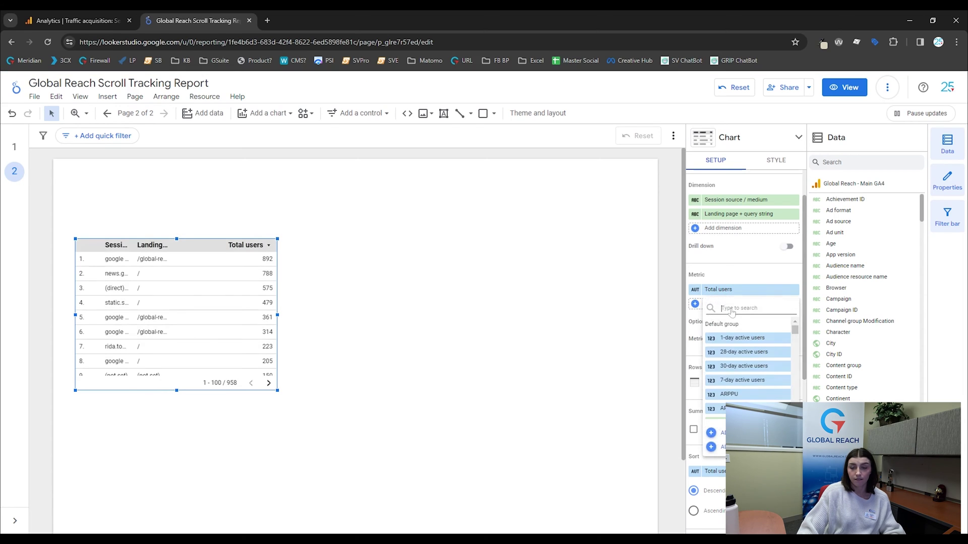
{"action": "type", "text": "new users"}
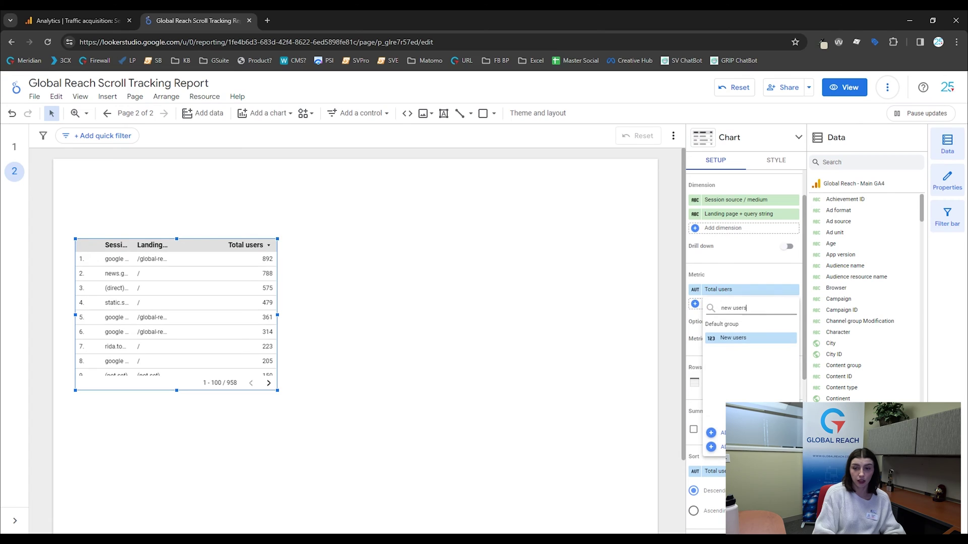
{"action": "left_click", "coordinate": [733, 338]}
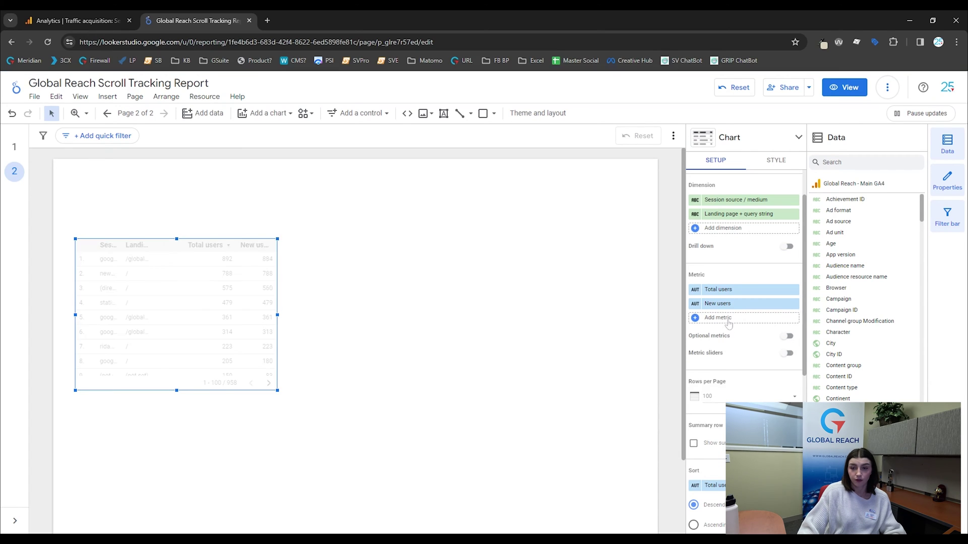
Add User engagement and Engagement rate as further metrics
{"action": "left_click", "coordinate": [728, 318]}
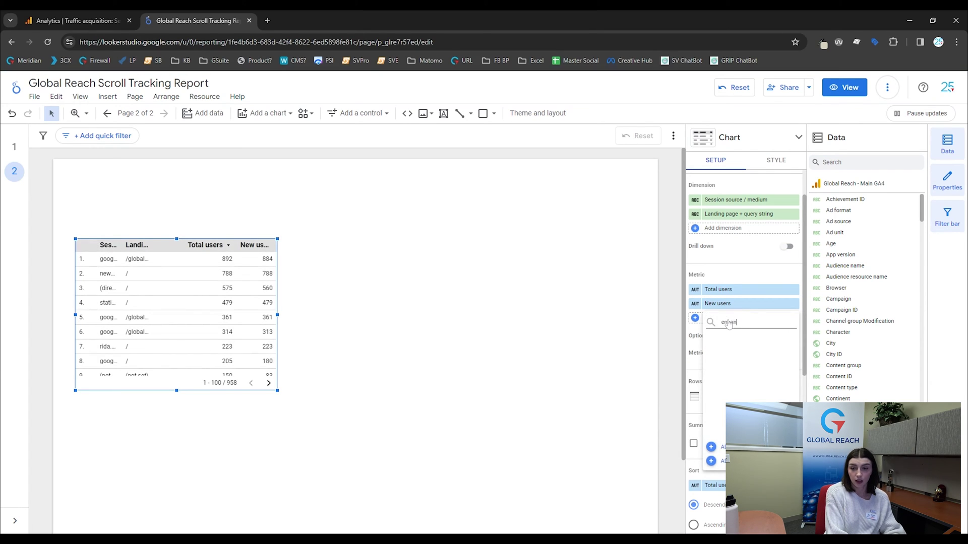
{"action": "key", "text": "BackSpace"}
{"action": "type", "text": "gagement"}
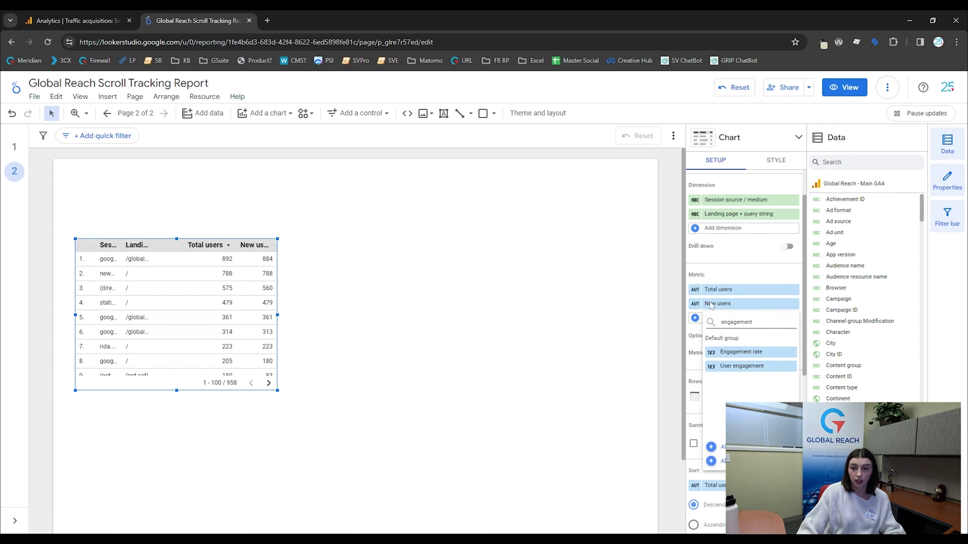
{"action": "left_click", "coordinate": [741, 366]}
{"action": "left_click", "coordinate": [738, 335]}
{"action": "type", "text": "engagement"}
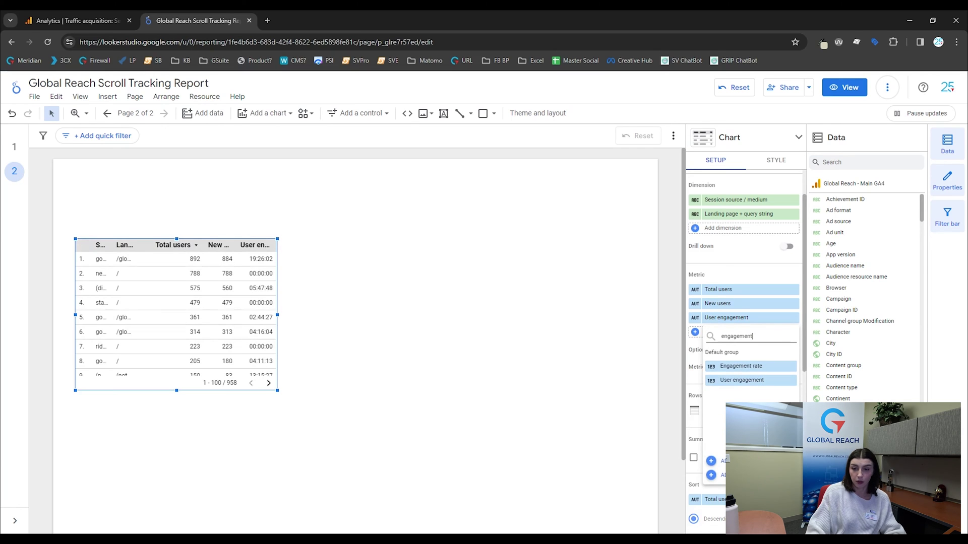
{"action": "left_click", "coordinate": [741, 366]}
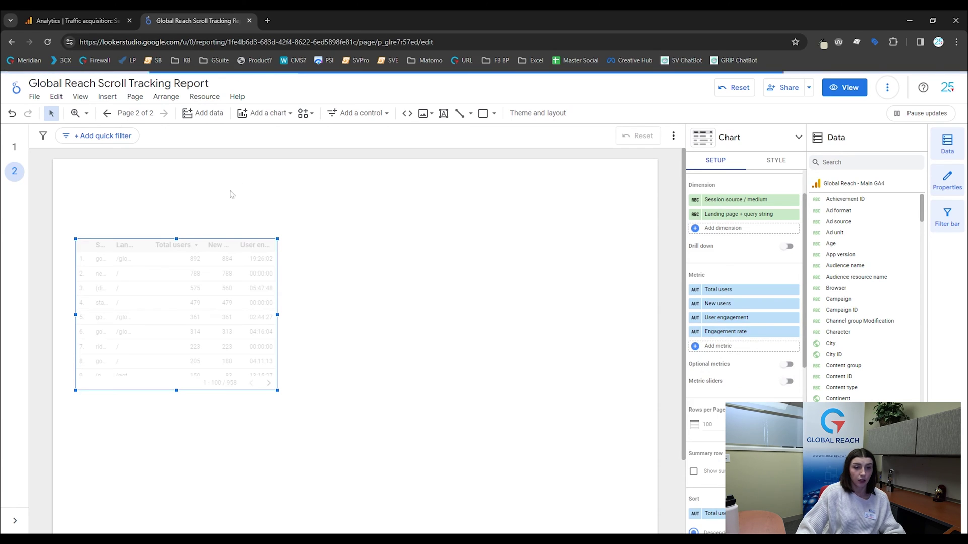
{"action": "left_click_drag", "start_coordinate": [216, 246], "coordinate": [197, 230]}
Sort the table by User engagement and enlarge it wider and taller across the page
{"action": "left_click", "coordinate": [196, 230]}
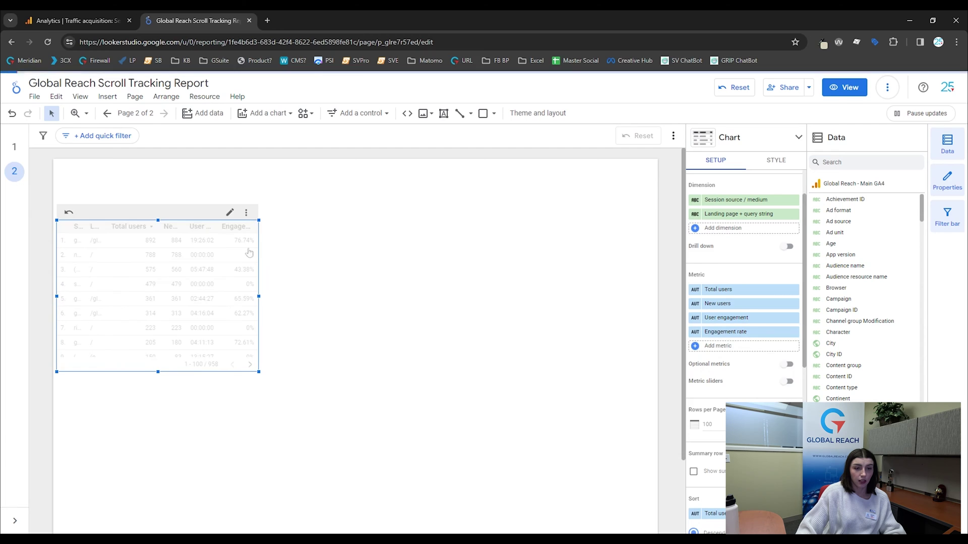
{"action": "left_click_drag", "start_coordinate": [260, 296], "coordinate": [653, 313]}
{"action": "left_click_drag", "start_coordinate": [654, 371], "coordinate": [653, 469]}
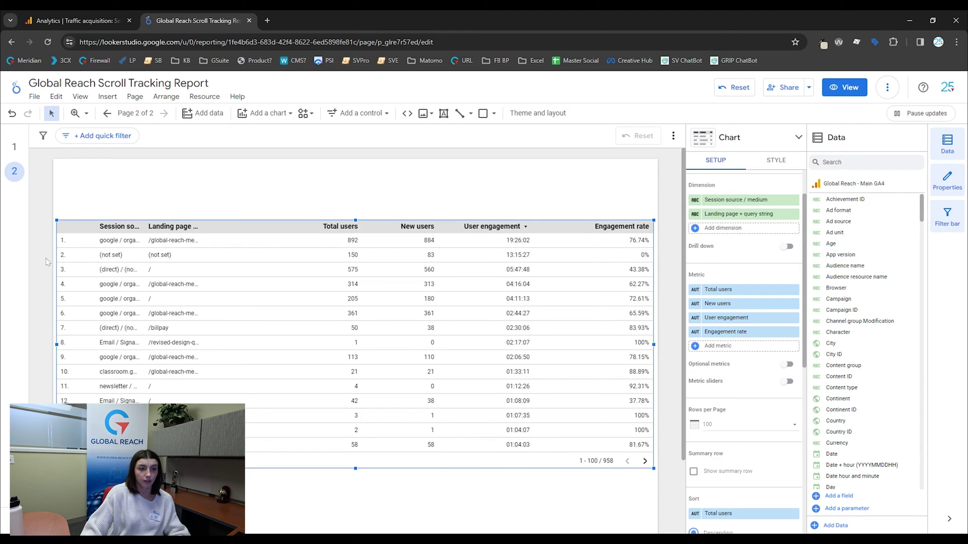
Hide the table's row numbers in the Style settings
{"action": "left_click", "coordinate": [106, 259]}
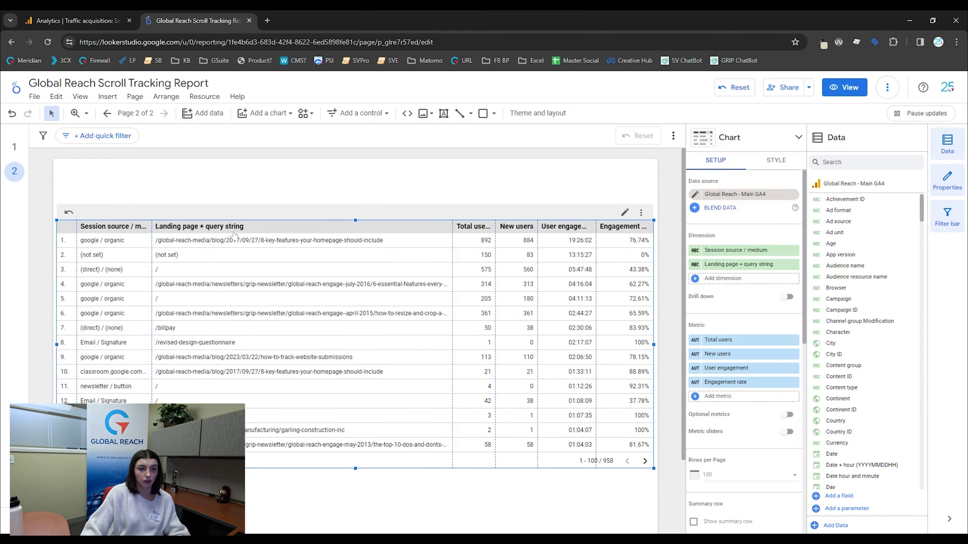
{"action": "left_click", "coordinate": [779, 162]}
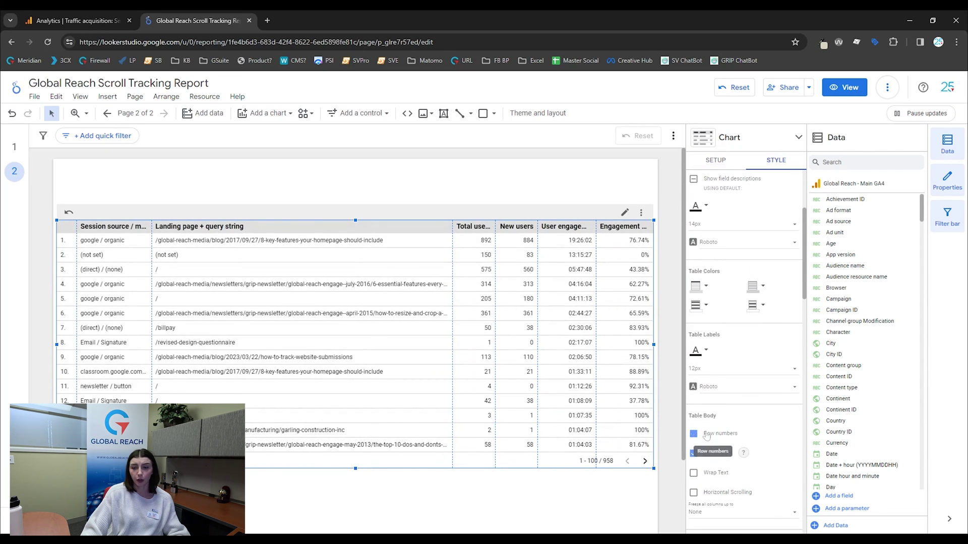
{"action": "left_click", "coordinate": [709, 433]}
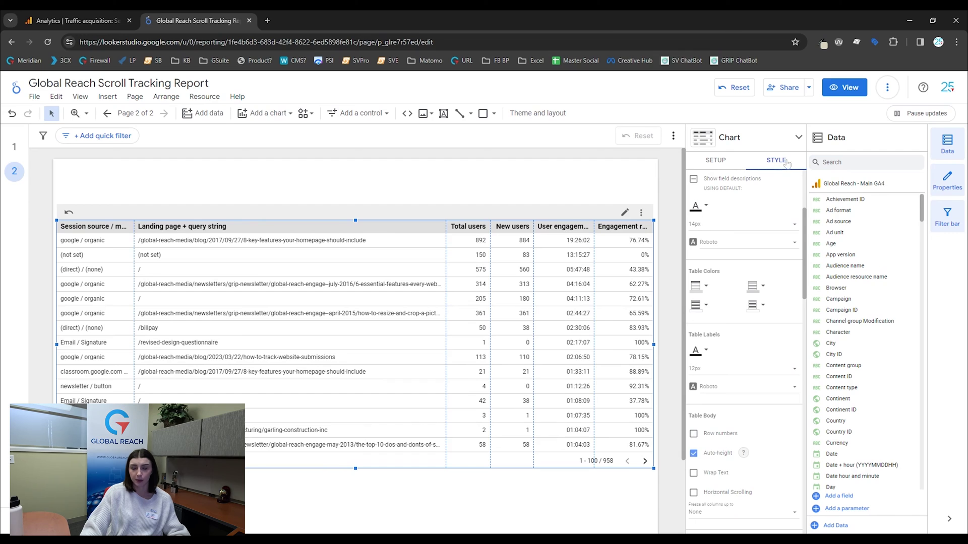
{"action": "scroll", "coordinate": [719, 448], "scroll_direction": "down", "scroll_amount": 2}
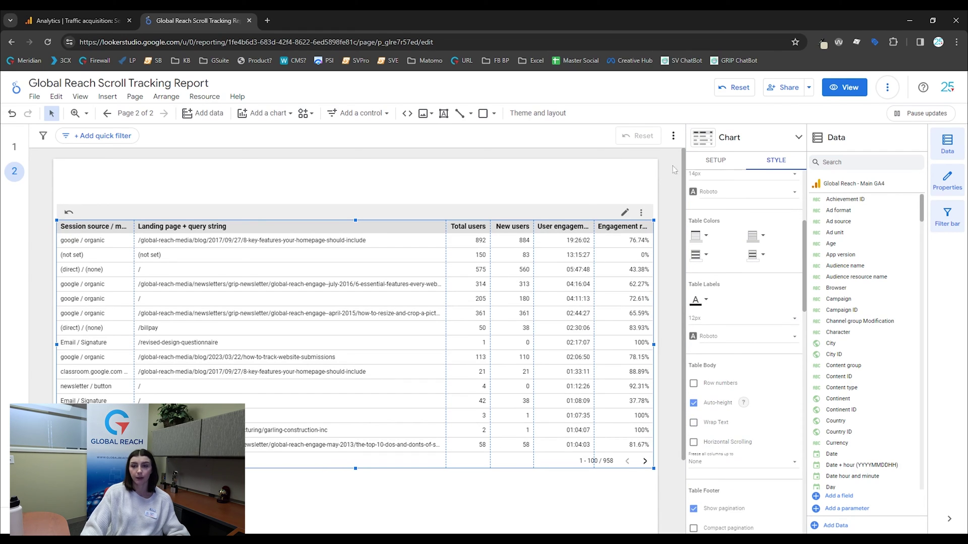
Start adding a filter to the table from the Setup settings
{"action": "left_click", "coordinate": [715, 160]}
{"action": "scroll", "coordinate": [752, 277], "scroll_direction": "down", "scroll_amount": 2}
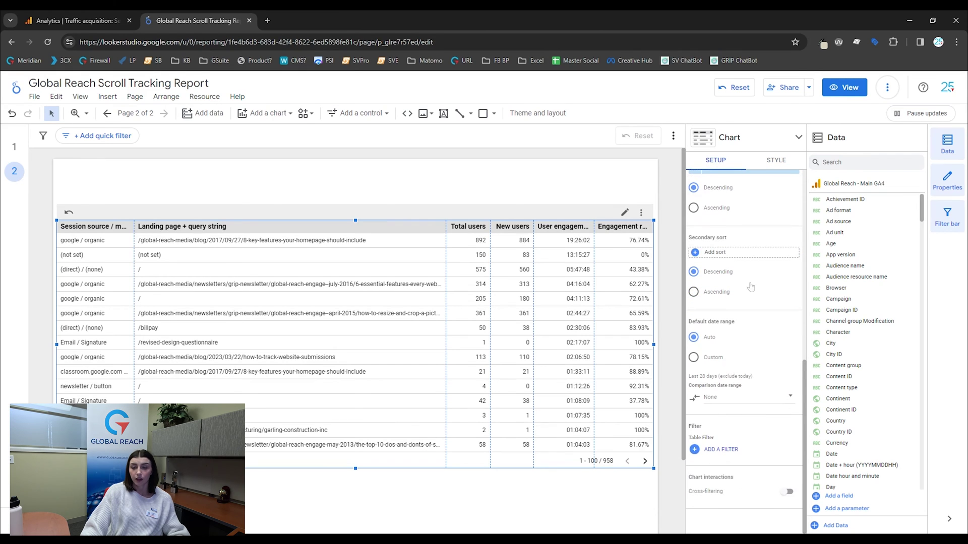
{"action": "left_click", "coordinate": [709, 450]}
Create and save a filter where Session source / medium contains '(direct) / (none)', named '(direct) / (none) Filter'
{"action": "left_click", "coordinate": [76, 364]}
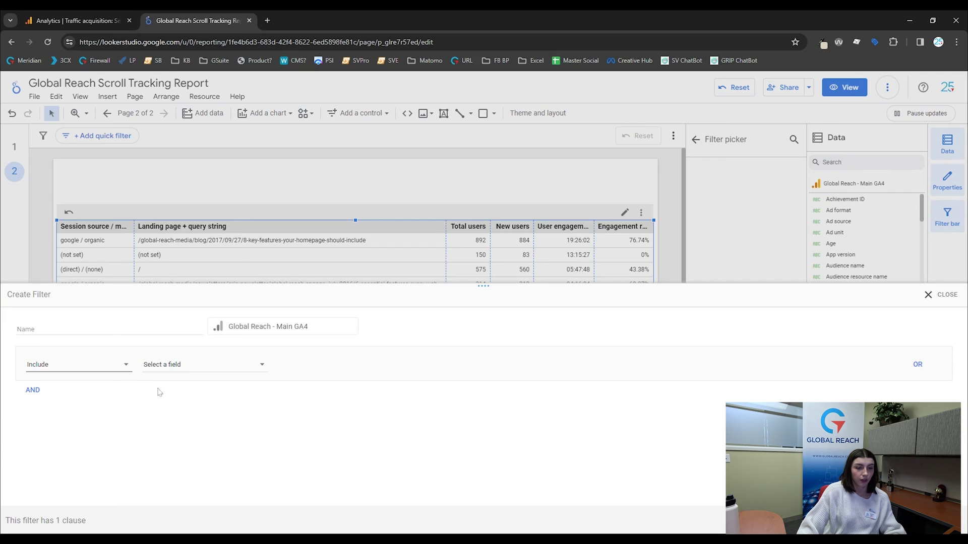
{"action": "left_click", "coordinate": [165, 364]}
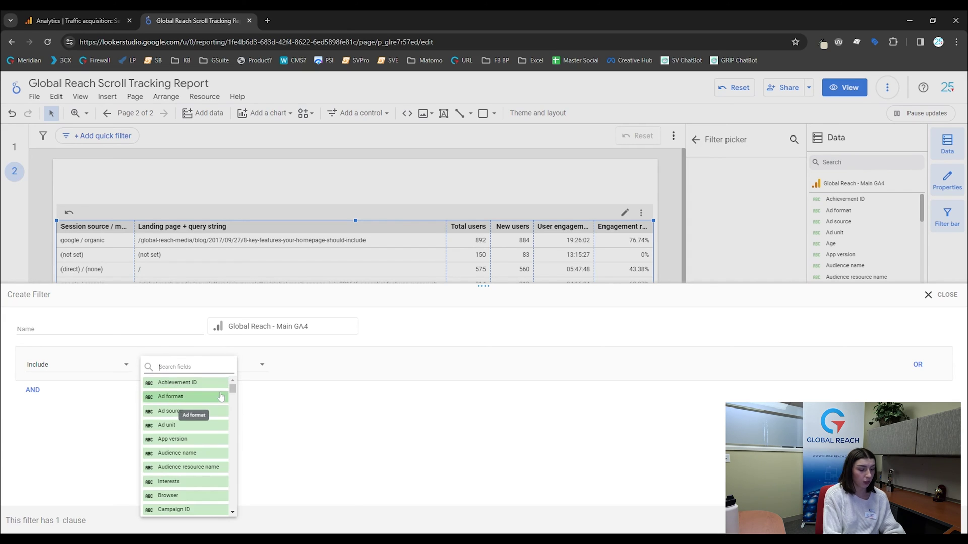
{"action": "type", "text": "session source"}
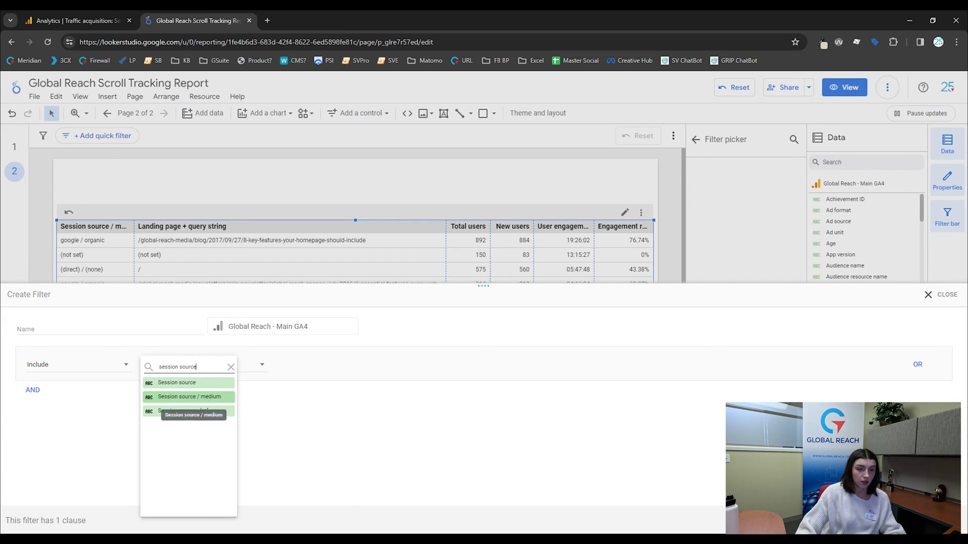
{"action": "left_click", "coordinate": [189, 396]}
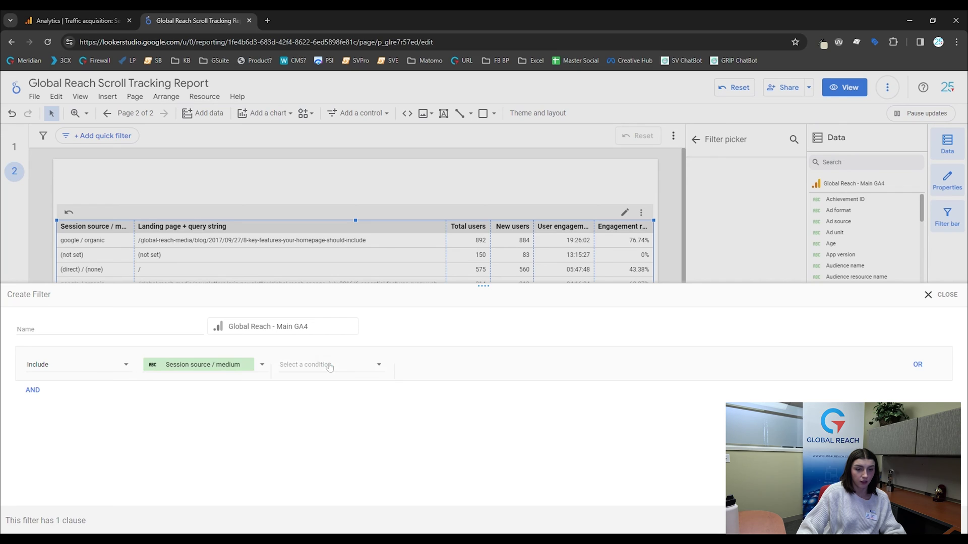
{"action": "left_click", "coordinate": [327, 364]}
{"action": "left_click", "coordinate": [329, 369]}
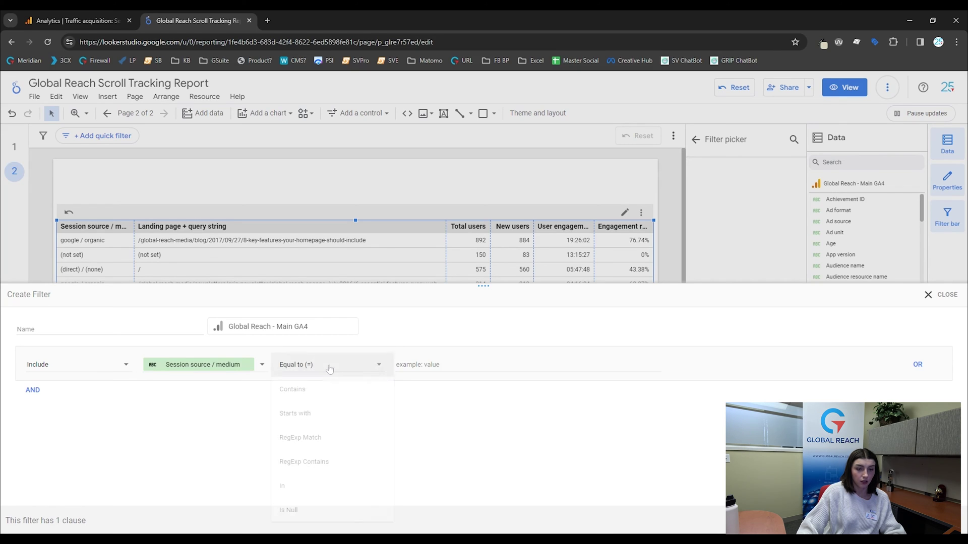
{"action": "left_click", "coordinate": [328, 365]}
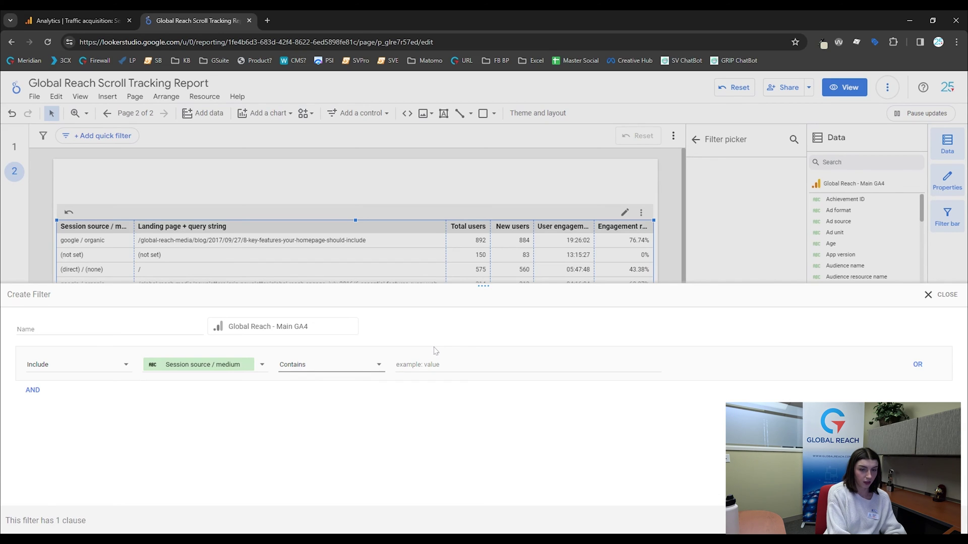
{"action": "key", "text": "Tab"}
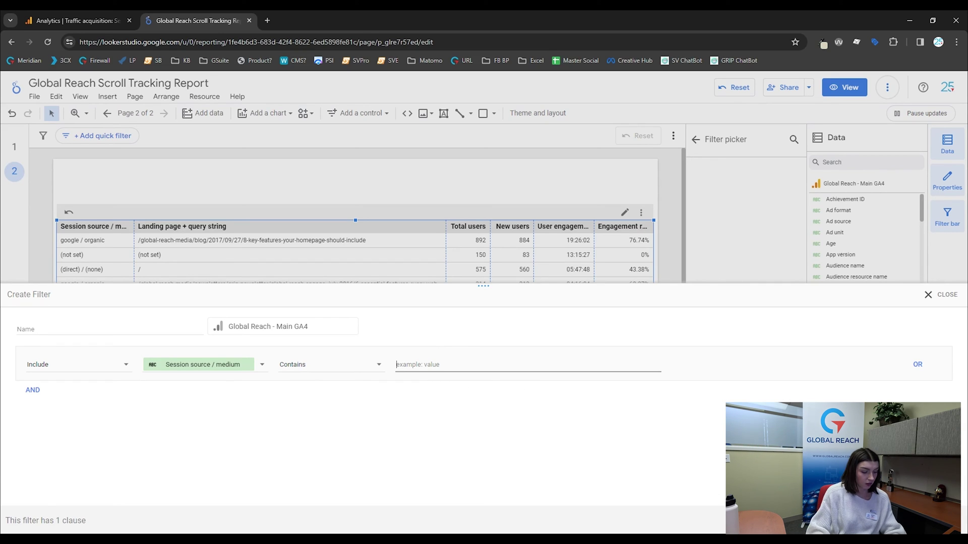
{"action": "type", "text": "(dire"}
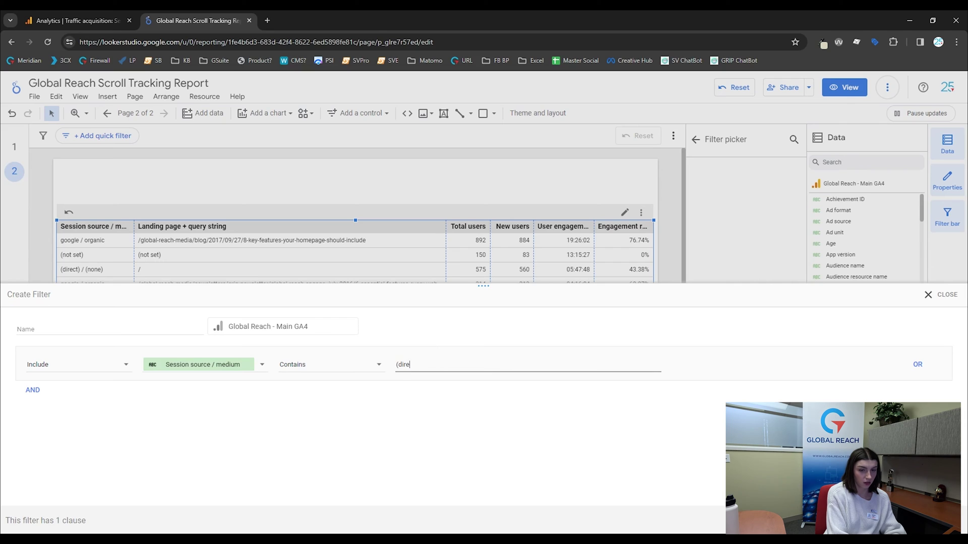
{"action": "type", "text": "ct) /"}
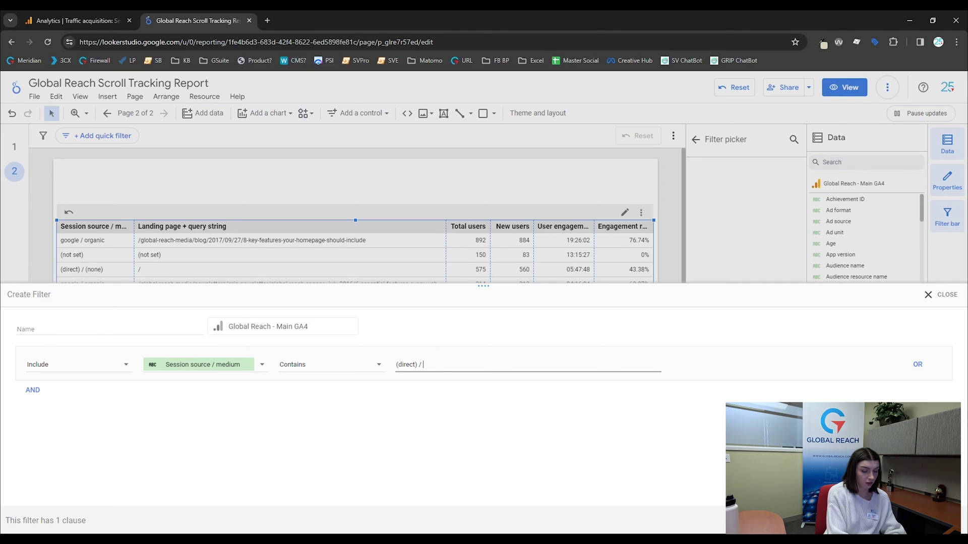
{"action": "type", "text": " (none("}
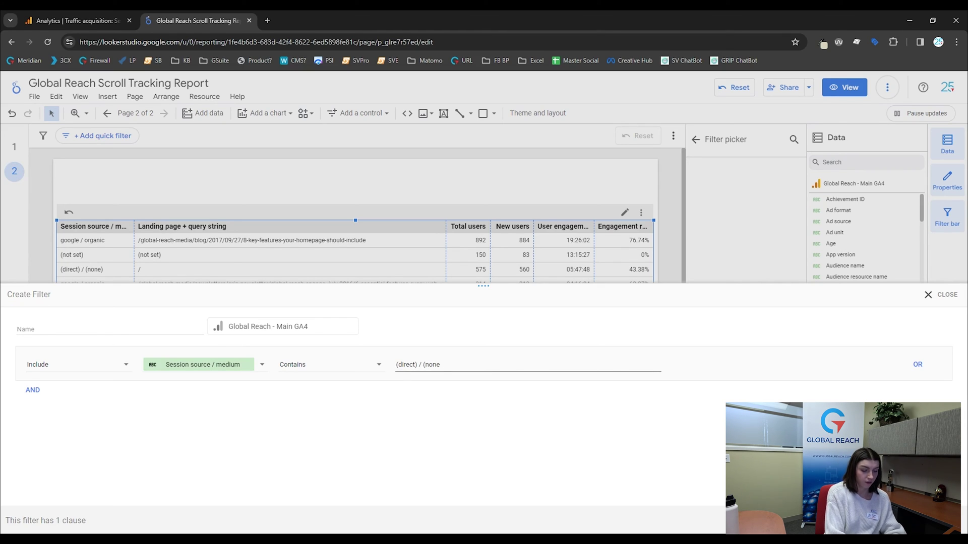
{"action": "left_click", "coordinate": [91, 325]}
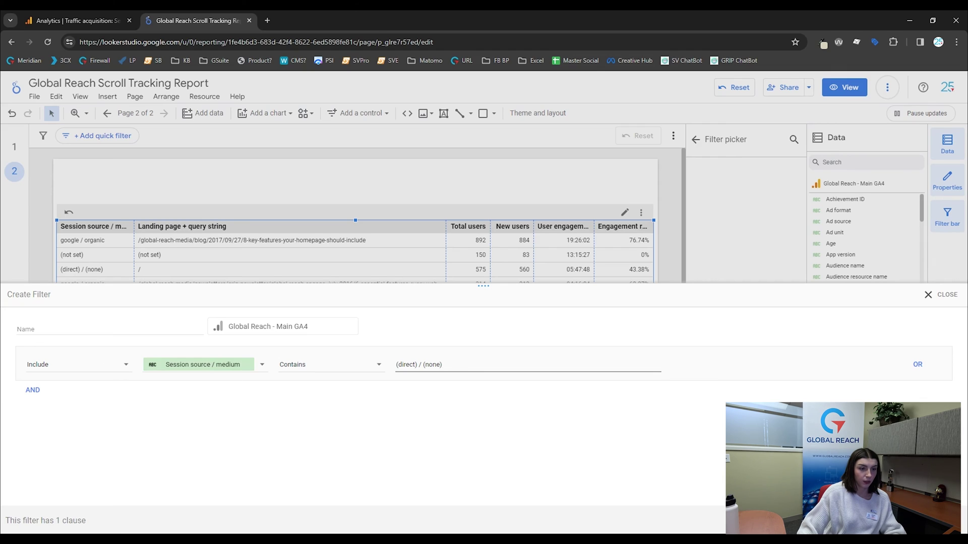
{"action": "type", "text": "("}
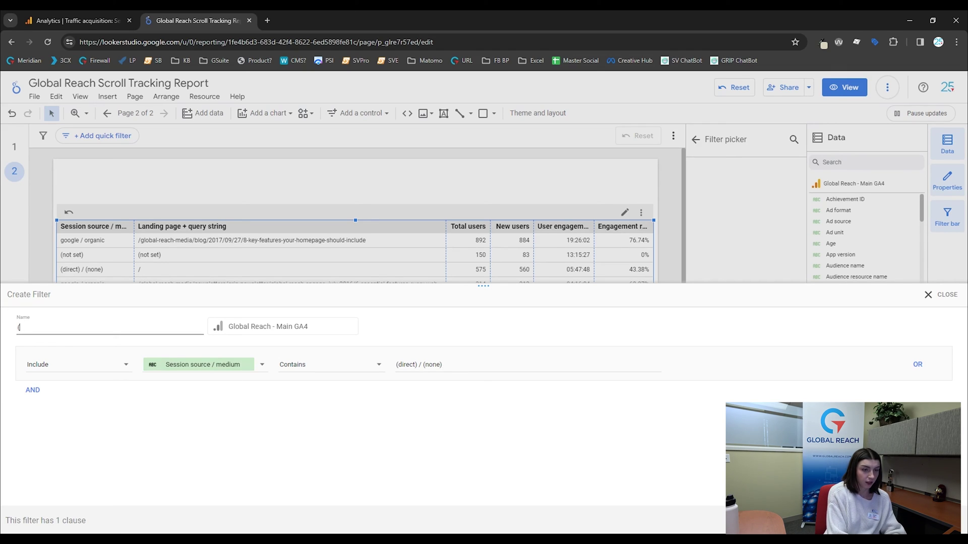
{"action": "type", "text": "direct) /"}
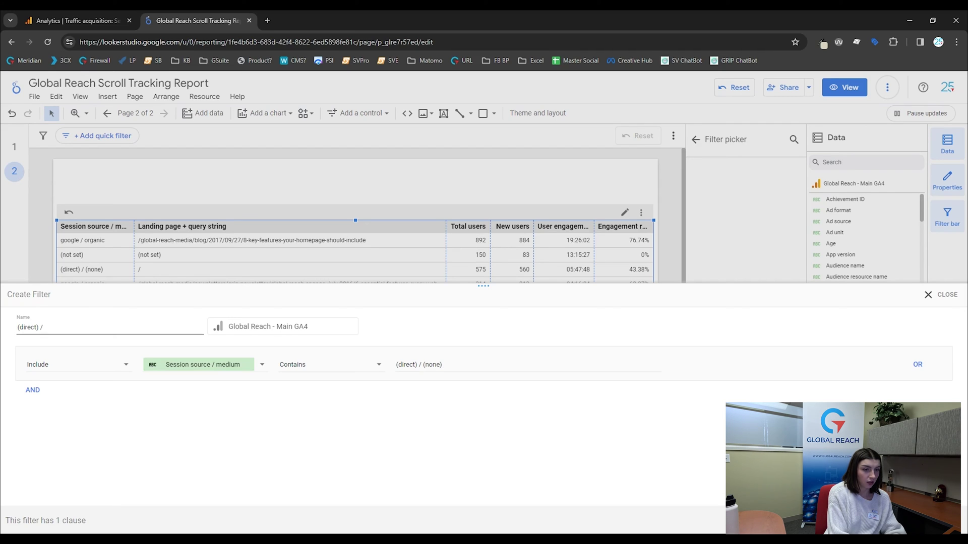
{"action": "type", "text": " (none"}
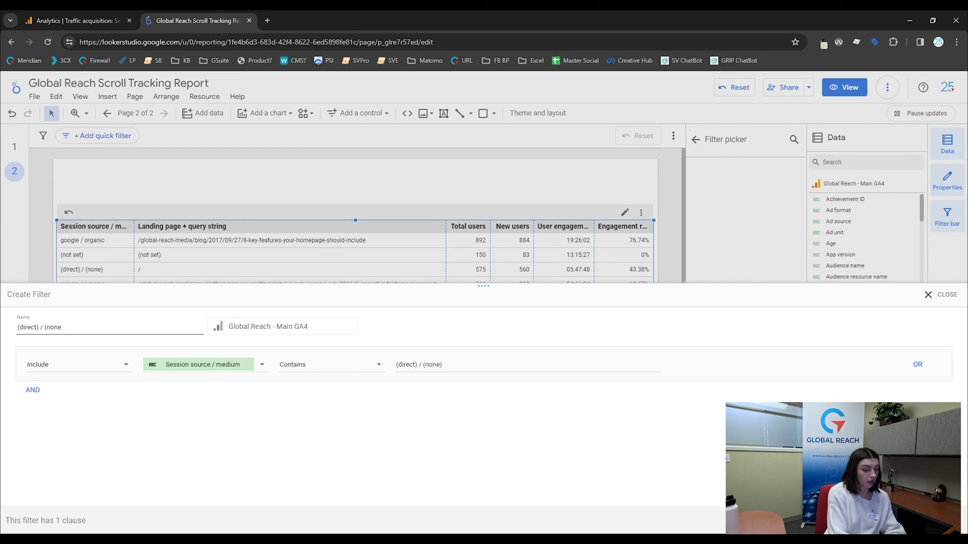
{"action": "type", "text": ") Filter"}
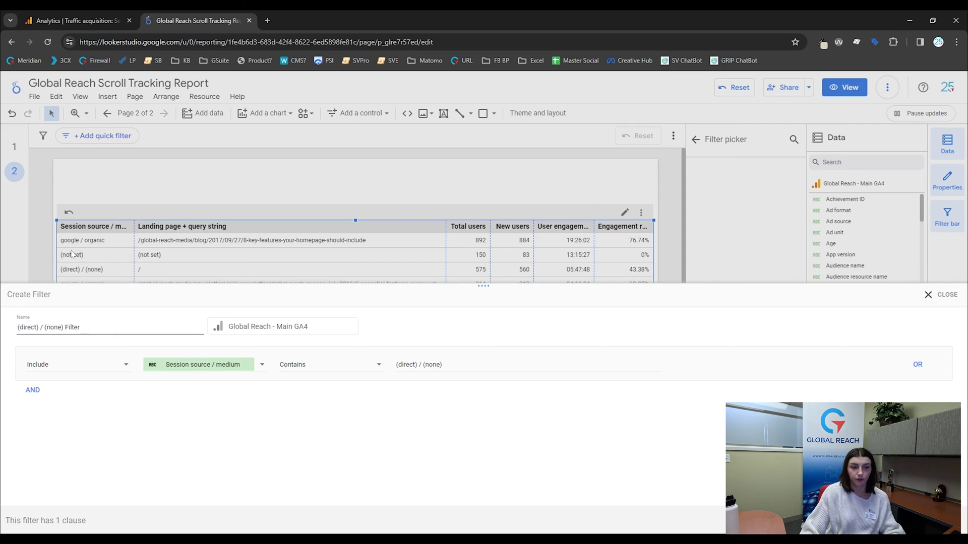
{"action": "left_click", "coordinate": [938, 520]}
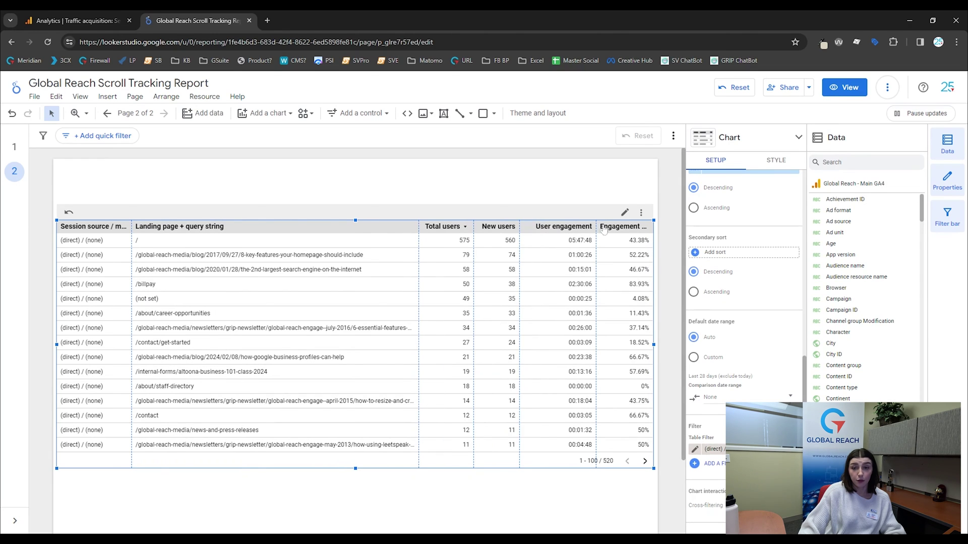
Narrow the User engagement column and widen the Engagement rate column
{"action": "left_click_drag", "start_coordinate": [596, 232], "coordinate": [578, 232]}
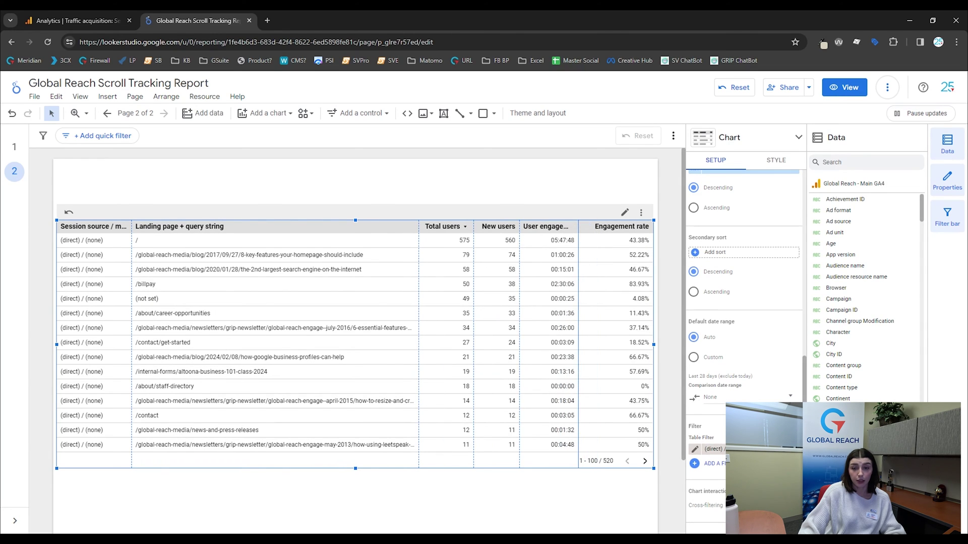
{"action": "left_click", "coordinate": [456, 492]}
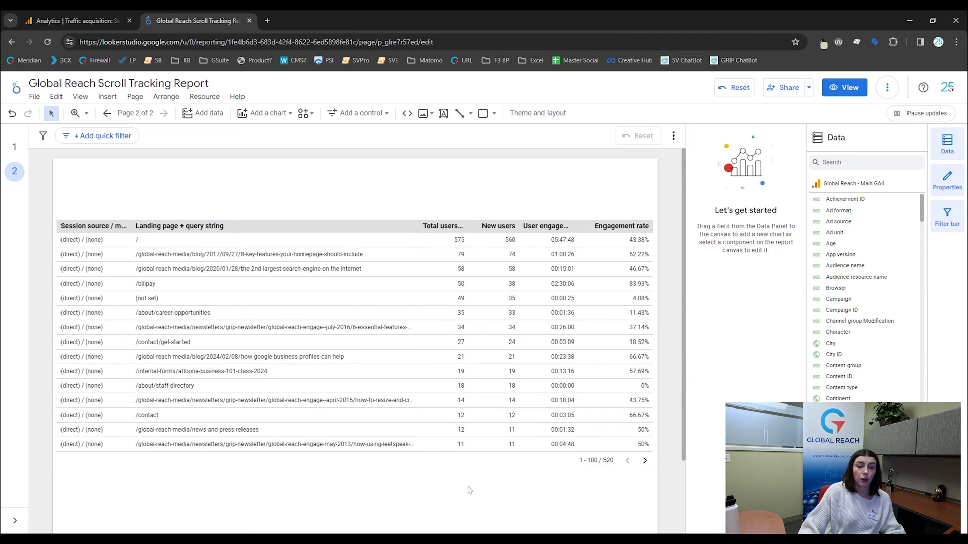
{"action": "scroll", "coordinate": [457, 401], "scroll_direction": "down", "scroll_amount": 2}
{"action": "scroll", "coordinate": [456, 401], "scroll_direction": "up", "scroll_amount": 2}
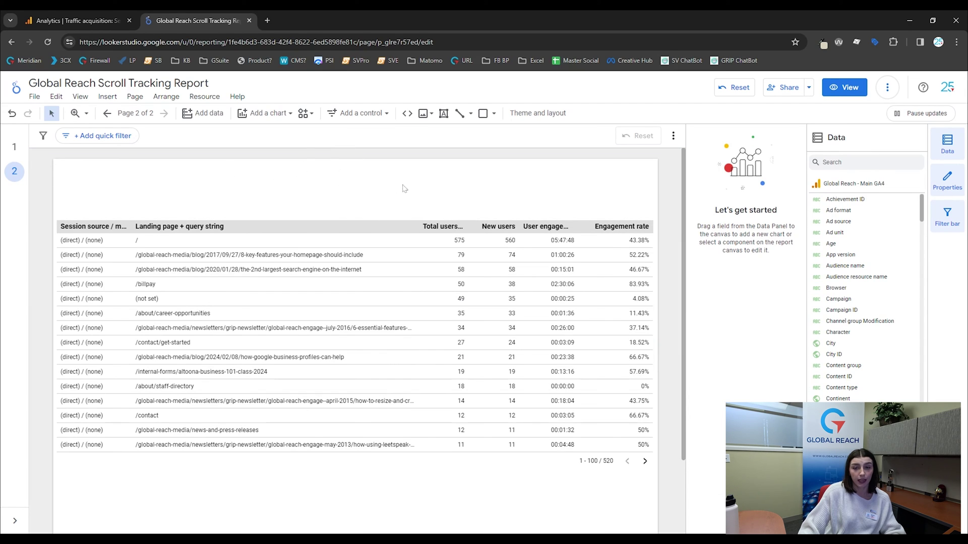
Add a date range control above the table, set to Last 28 days (Feb 8 – Mar 6, 2024)
{"action": "left_click", "coordinate": [360, 113]}
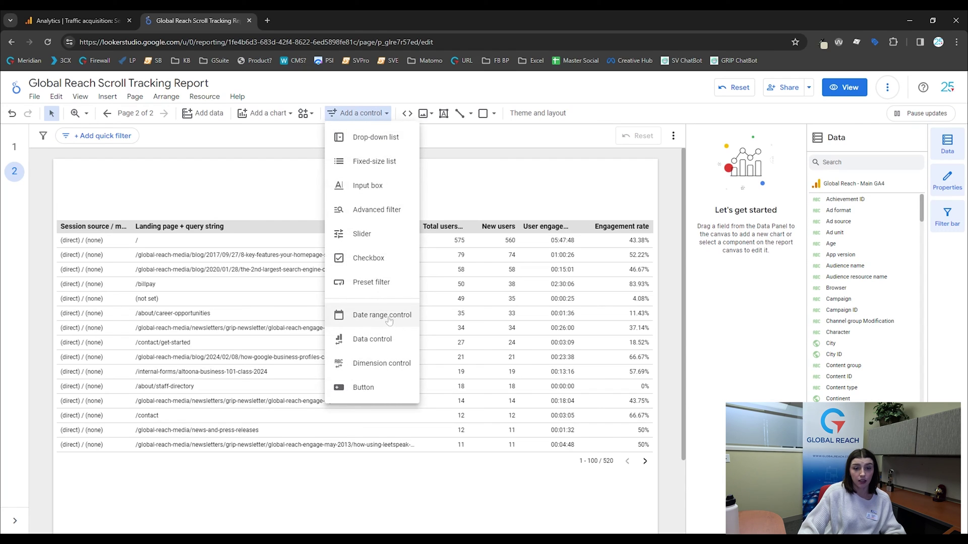
{"action": "left_click", "coordinate": [391, 317]}
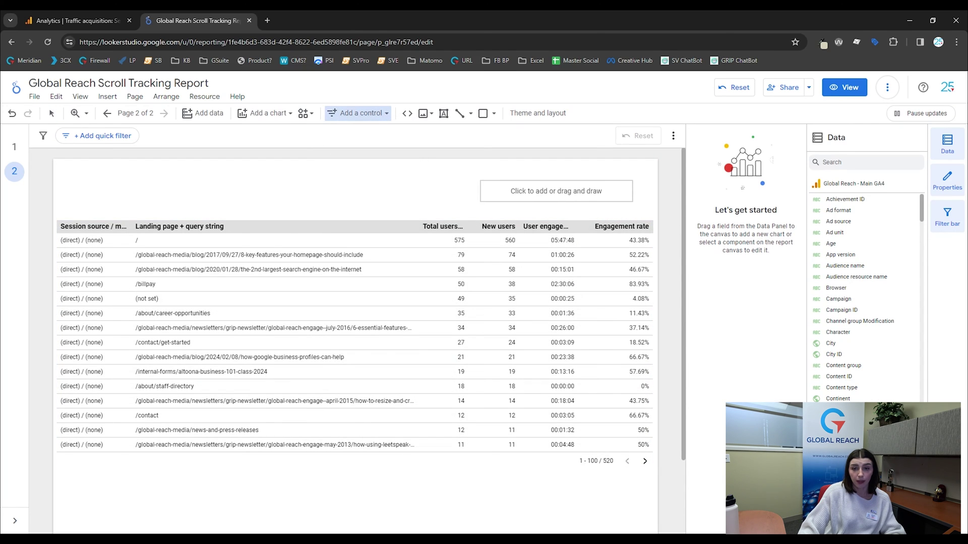
{"action": "left_click", "coordinate": [543, 193]}
{"action": "left_click", "coordinate": [543, 193]}
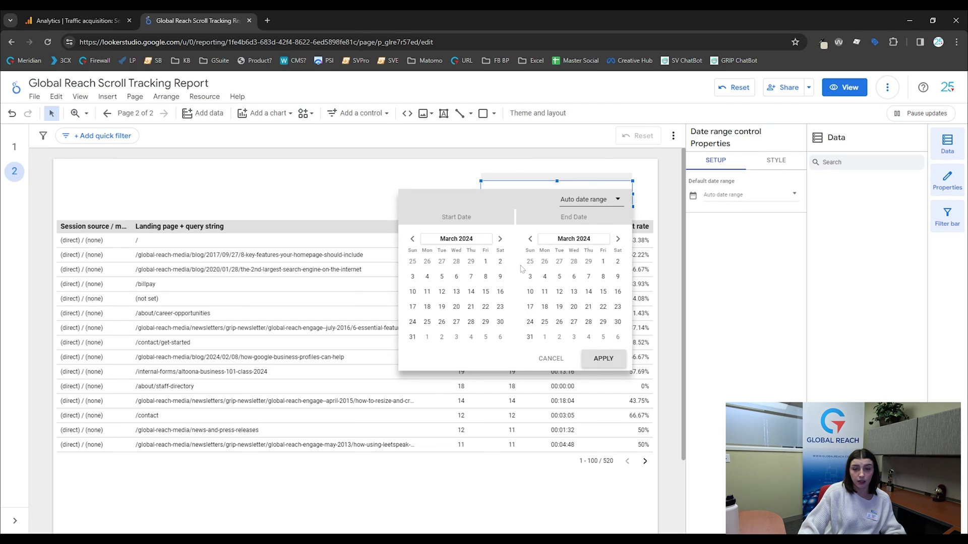
{"action": "left_click", "coordinate": [590, 201]}
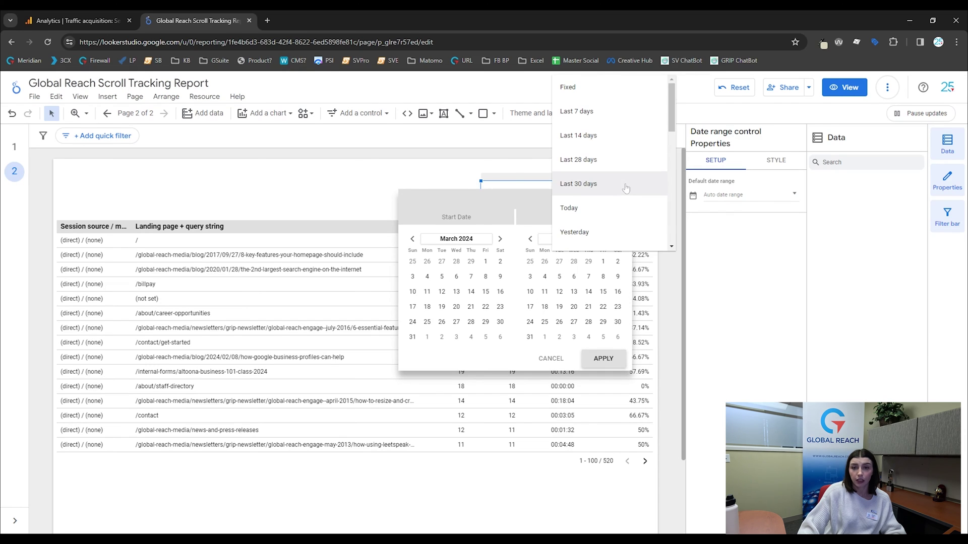
{"action": "left_click", "coordinate": [594, 167]}
{"action": "left_click", "coordinate": [602, 358]}
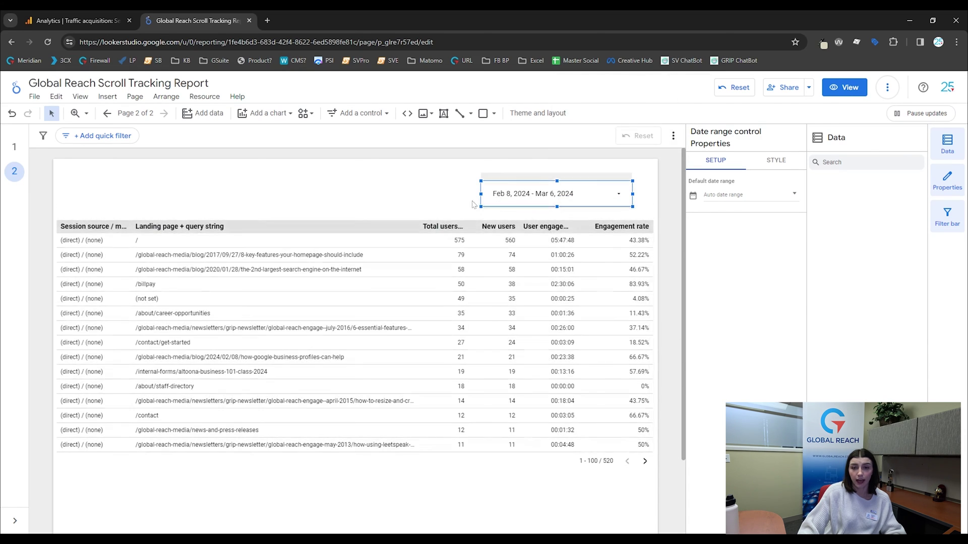
{"action": "left_click", "coordinate": [394, 328]}
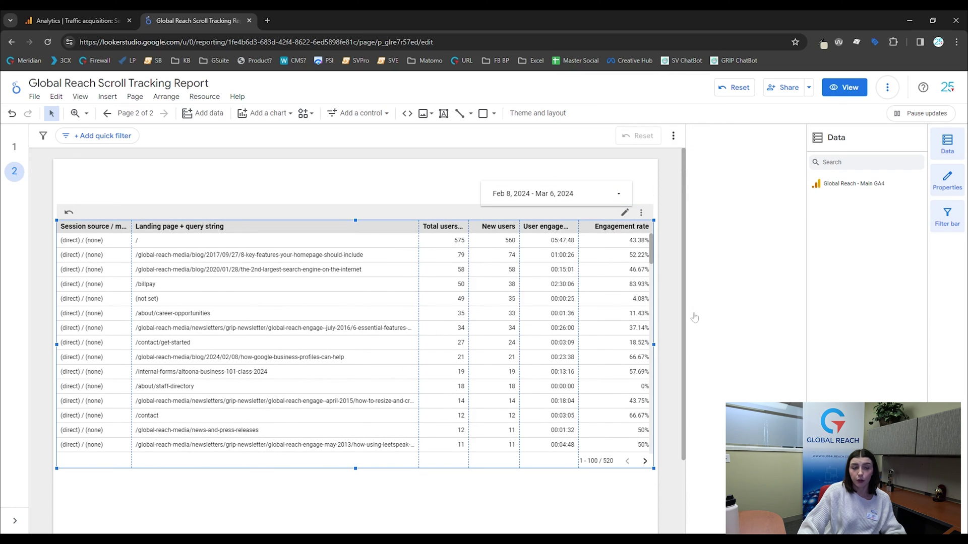
Set the table's comparison date range to Previous period and widen the % Δ columns, including New users
{"action": "scroll", "coordinate": [750, 323], "scroll_direction": "down", "scroll_amount": 10}
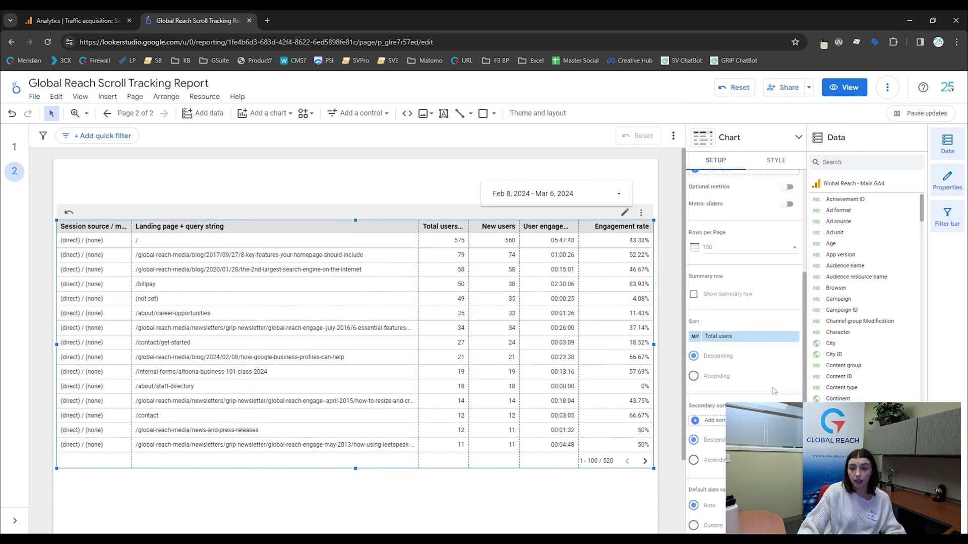
{"action": "left_click", "coordinate": [706, 441]}
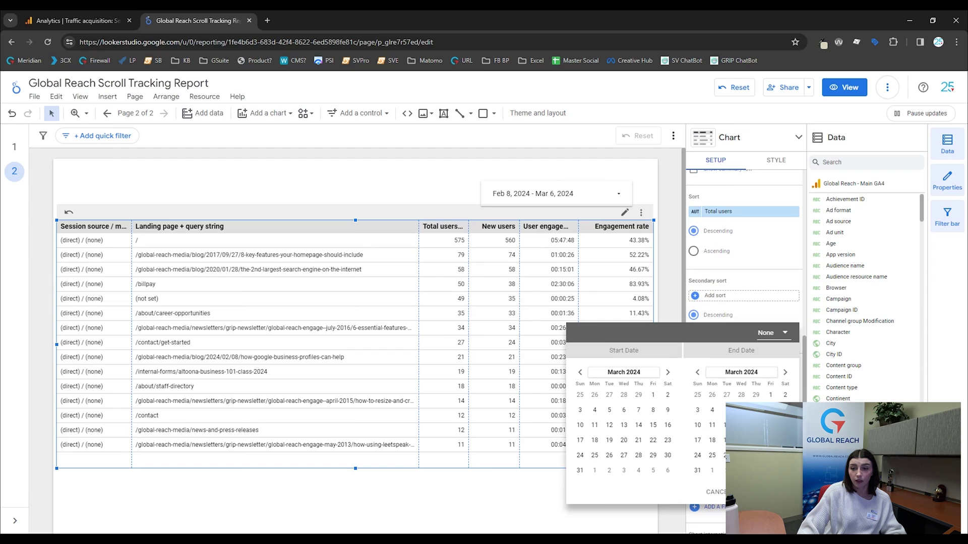
{"action": "left_click", "coordinate": [779, 332]}
{"action": "left_click", "coordinate": [781, 285]}
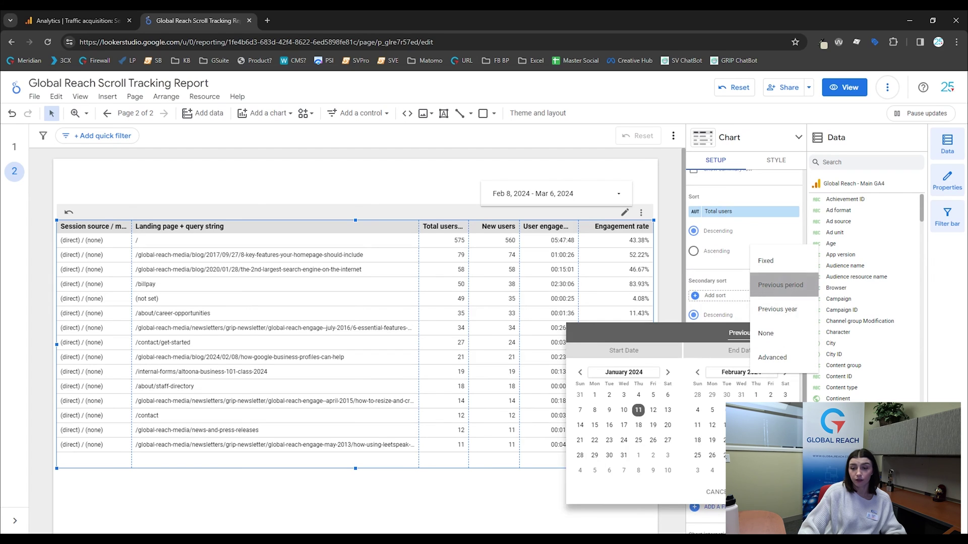
{"action": "left_click", "coordinate": [771, 492]}
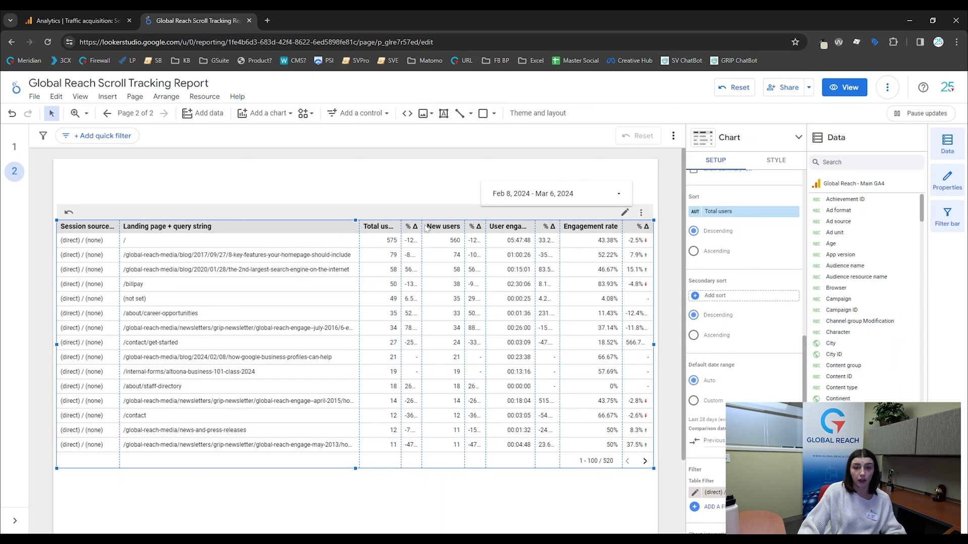
{"action": "left_click_drag", "start_coordinate": [421, 382], "coordinate": [434, 382]}
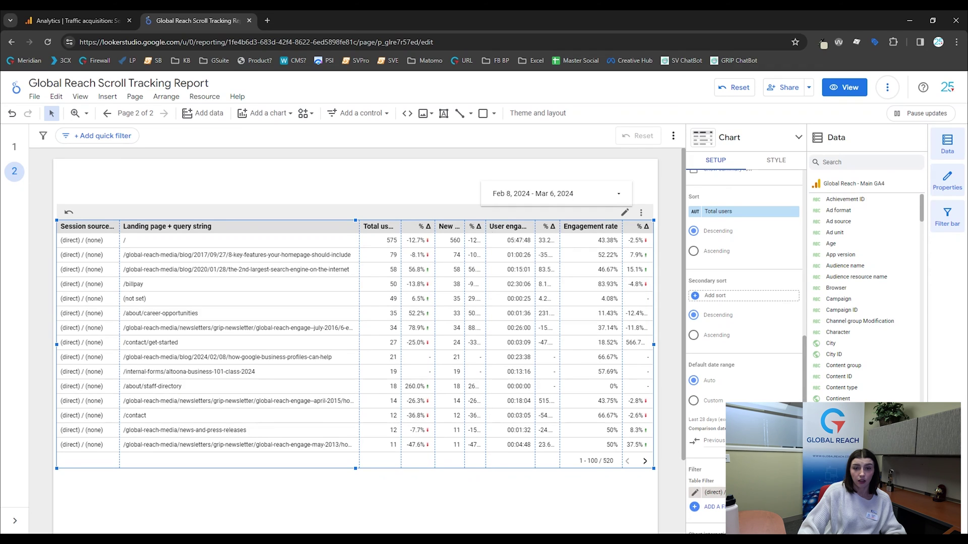
{"action": "left_click_drag", "start_coordinate": [485, 227], "coordinate": [501, 228]}
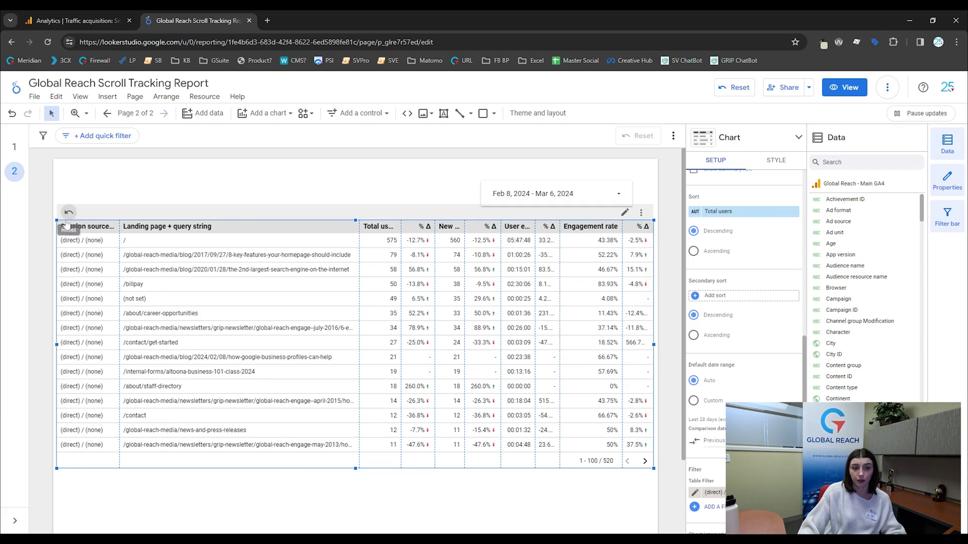